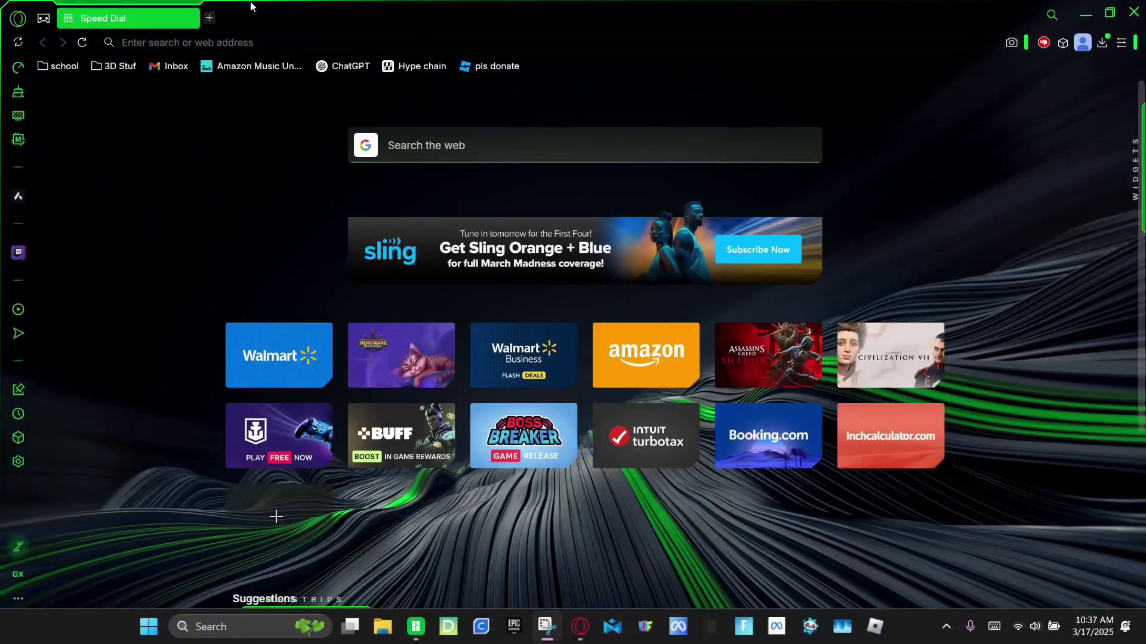
Step: Go to svgcreator.com and upload the Untitled design (41) image for conversion
click(232, 37)
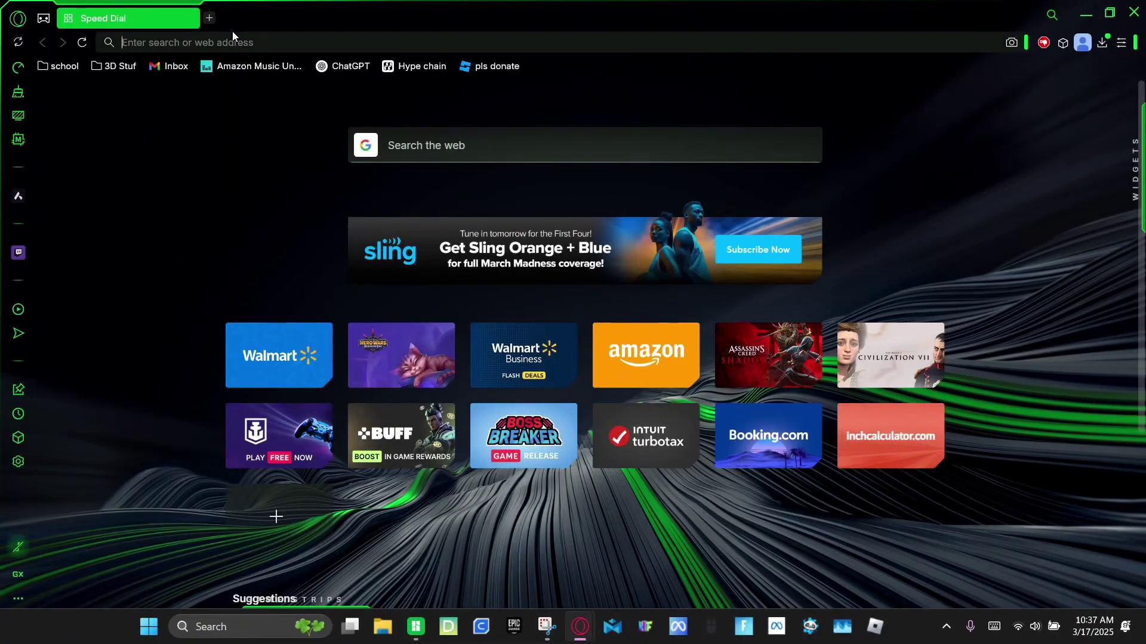
text(svgcreator.com)
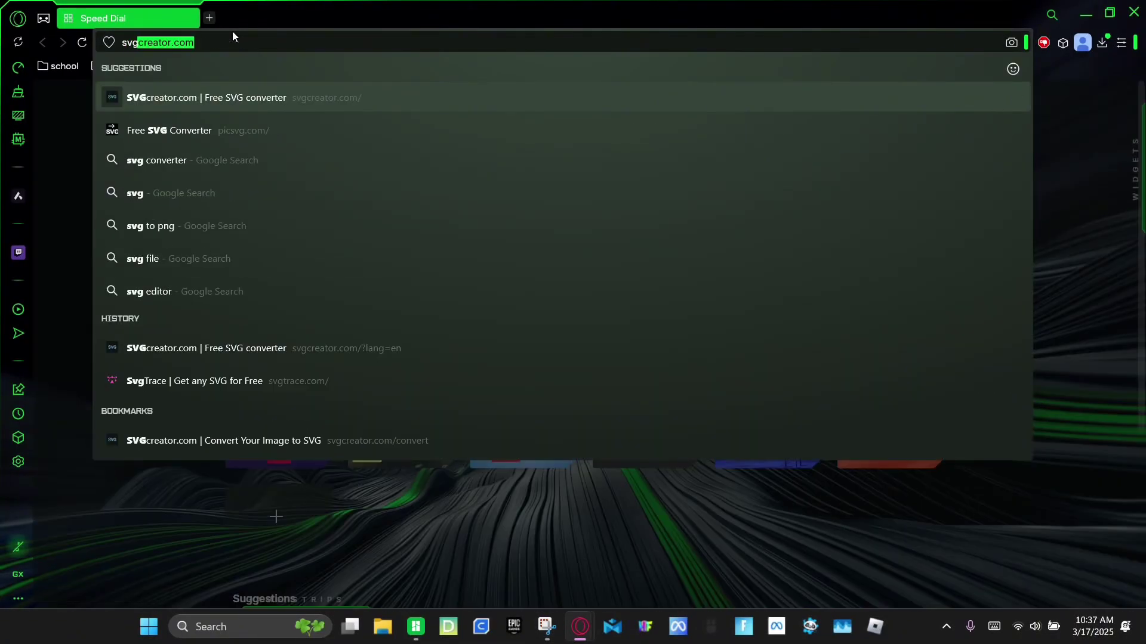
key(Return)
scroll(221, 110, down, 6)
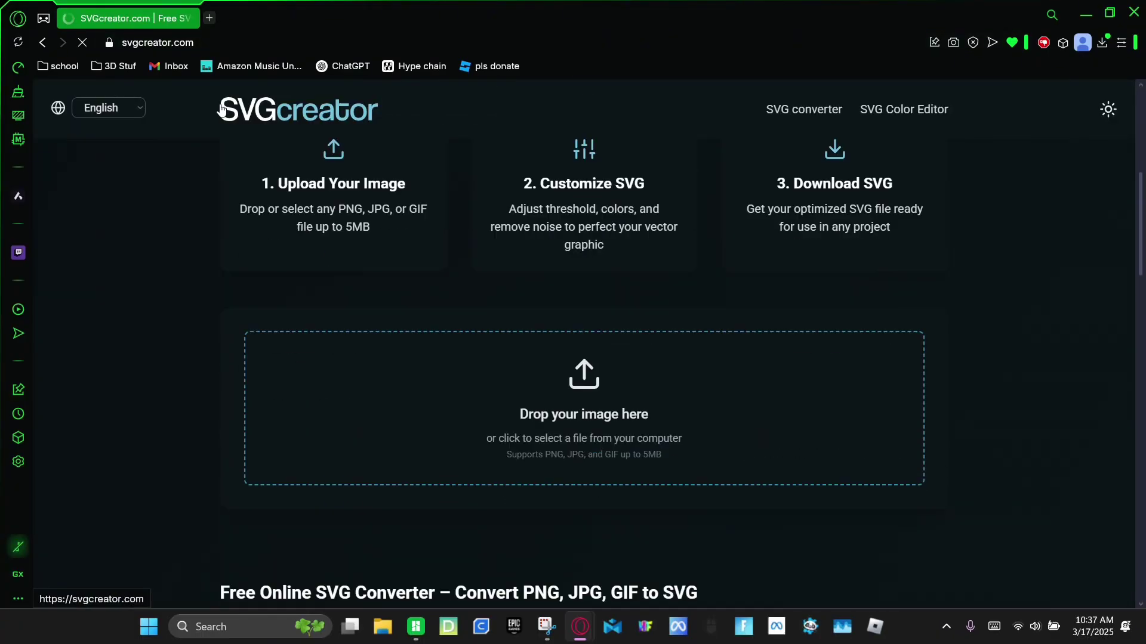
click(557, 411)
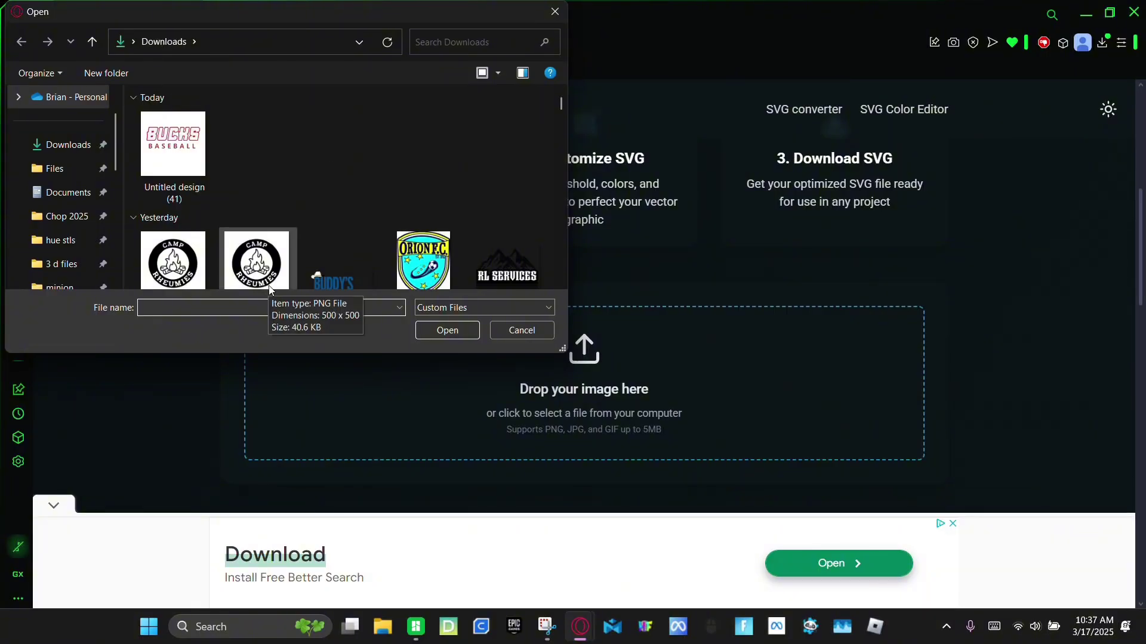
click(155, 146)
double_click(156, 147)
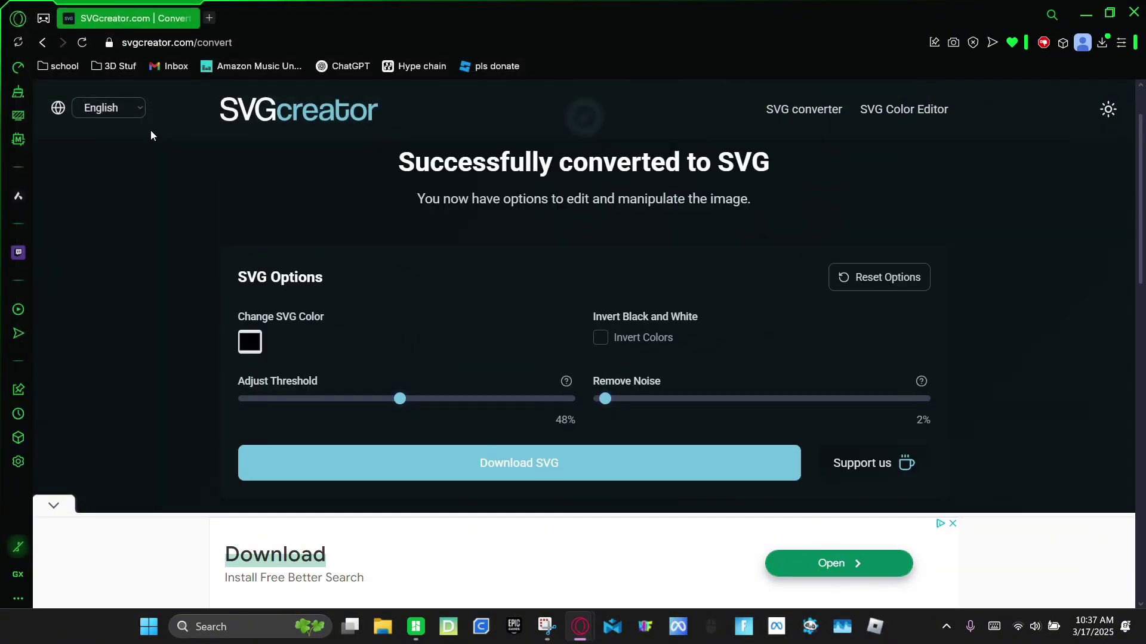
Step: Set the threshold to 52%, download the SVG, and open a new browser tab
scroll(230, 200, down, 5)
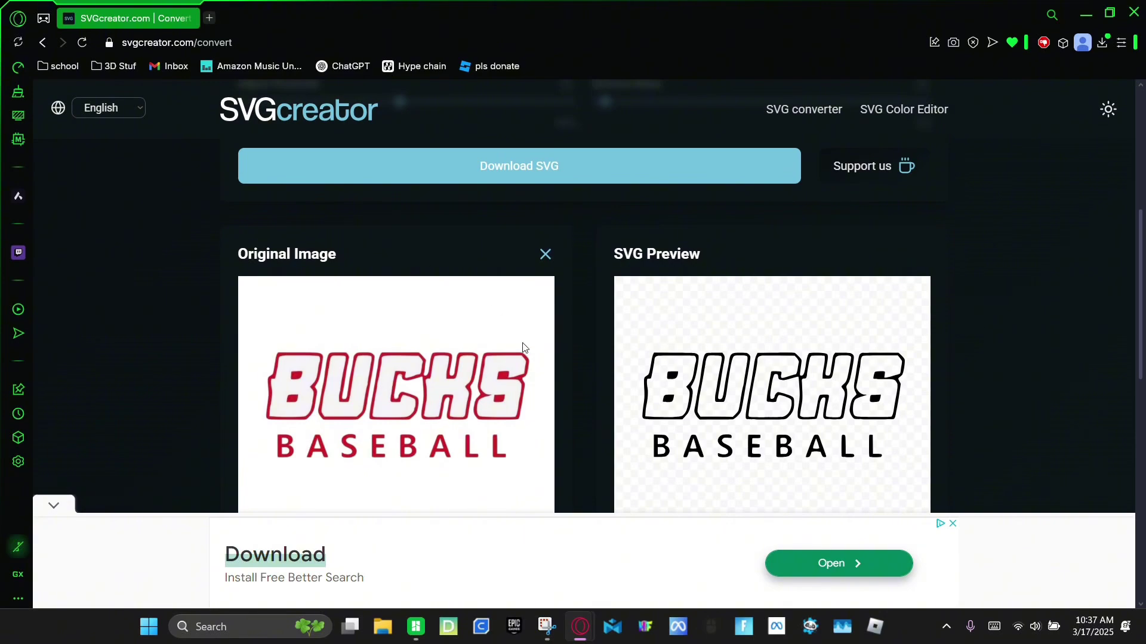
scroll(537, 364, up, 3)
drag(407, 254, 412, 252)
scroll(414, 253, down, 4)
scroll(509, 396, up, 4)
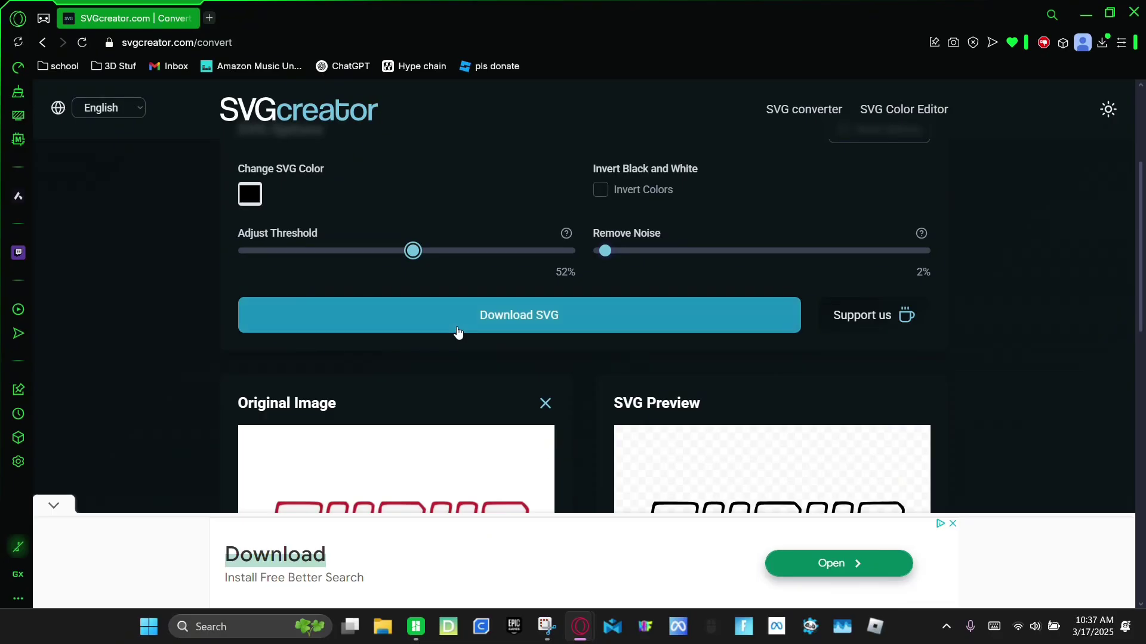
click(458, 331)
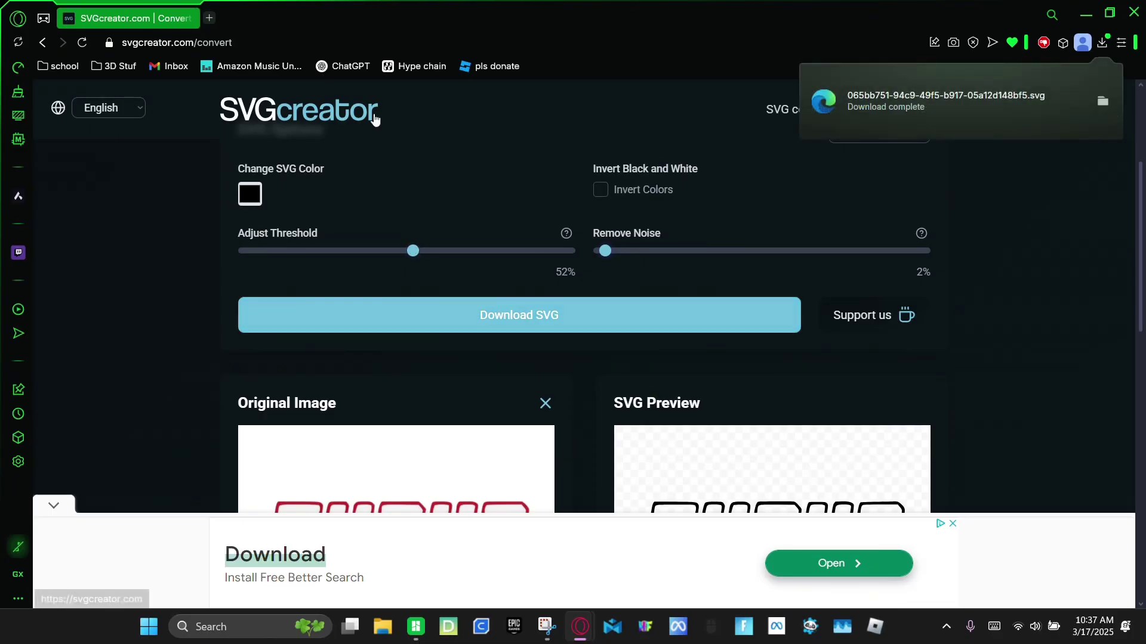
click(204, 18)
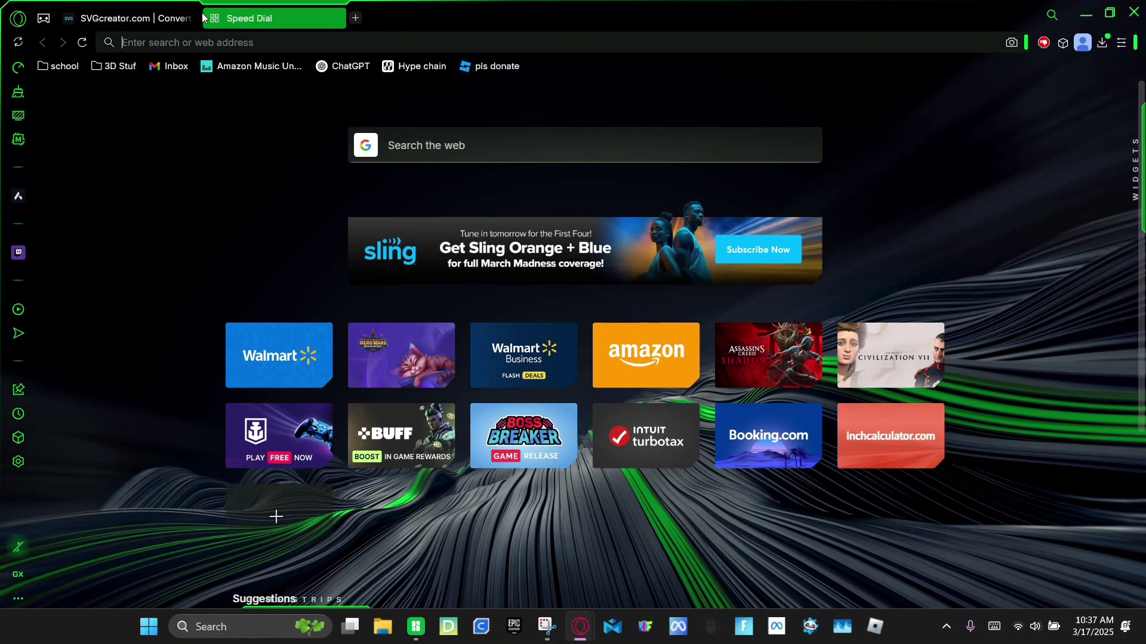
Step: Start a new 3D design on tinkercad.com
text(tinkercad)
key(Return)
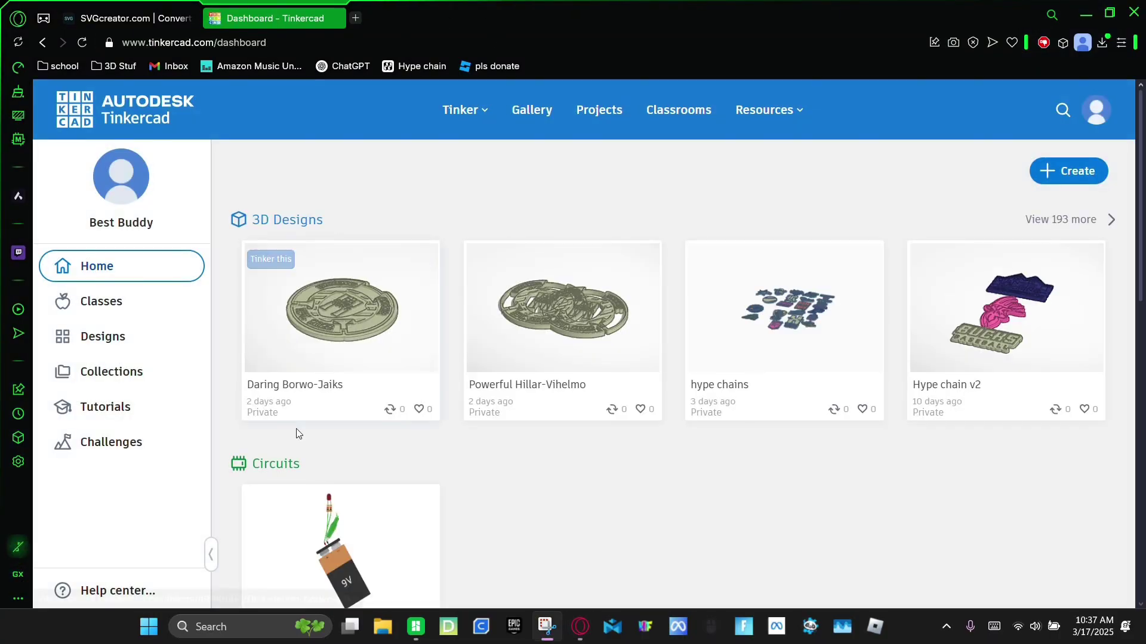
click(1095, 182)
click(1064, 216)
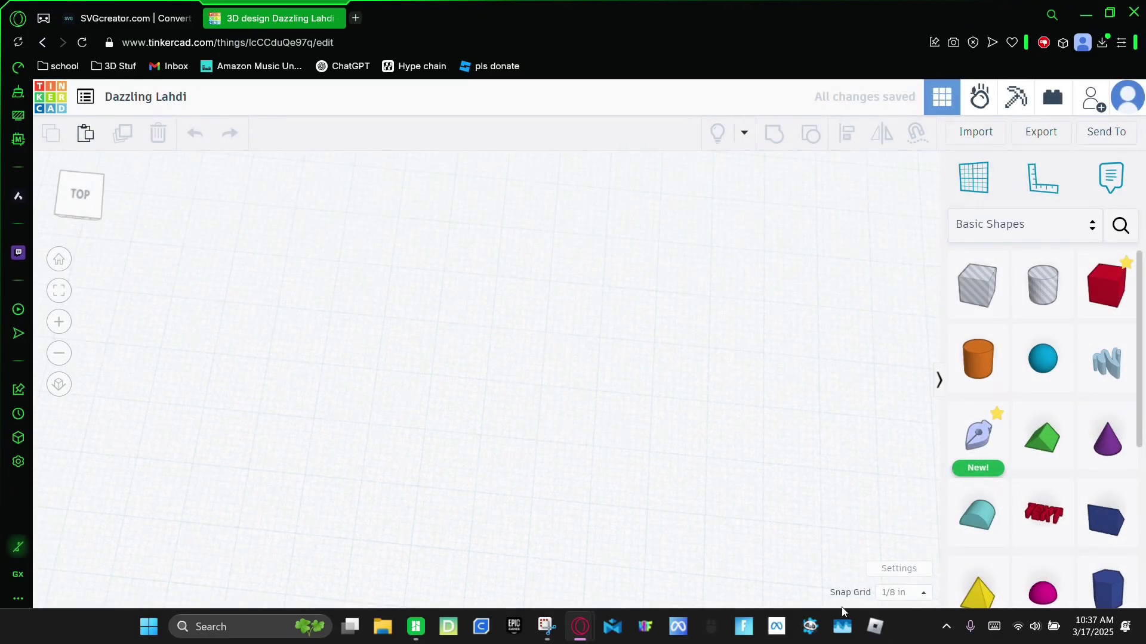
Step: Turn the snap grid off and place the ruler on the workplane
click(901, 593)
click(874, 416)
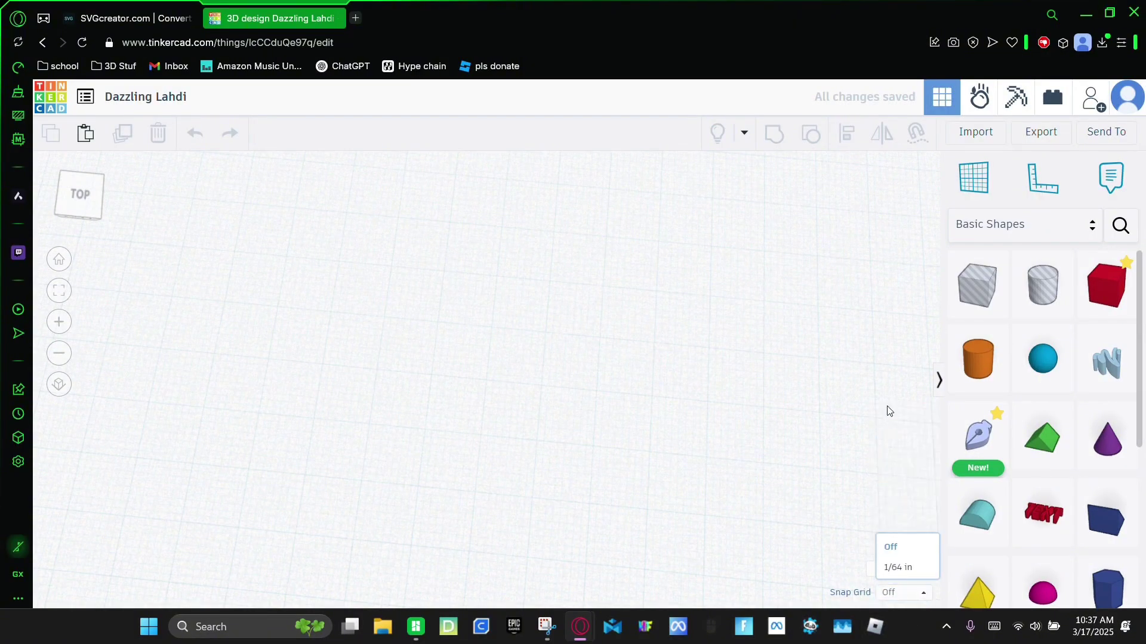
click(1042, 175)
click(272, 584)
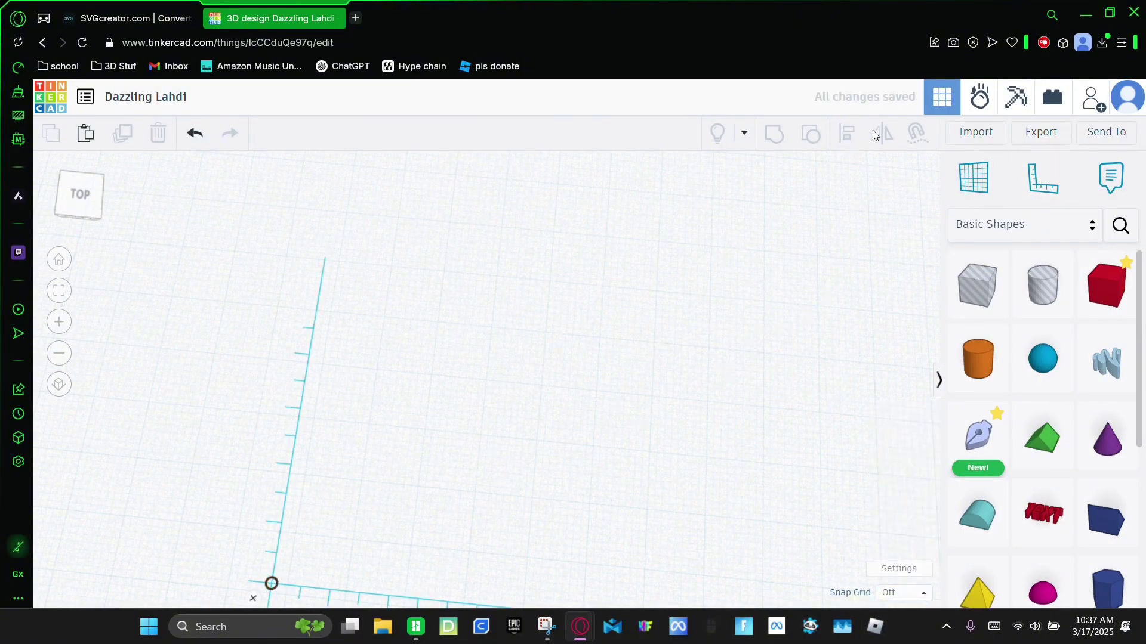
Step: Import the downloaded BUCKS BASEBALL SVG centred on art with width 170
click(975, 132)
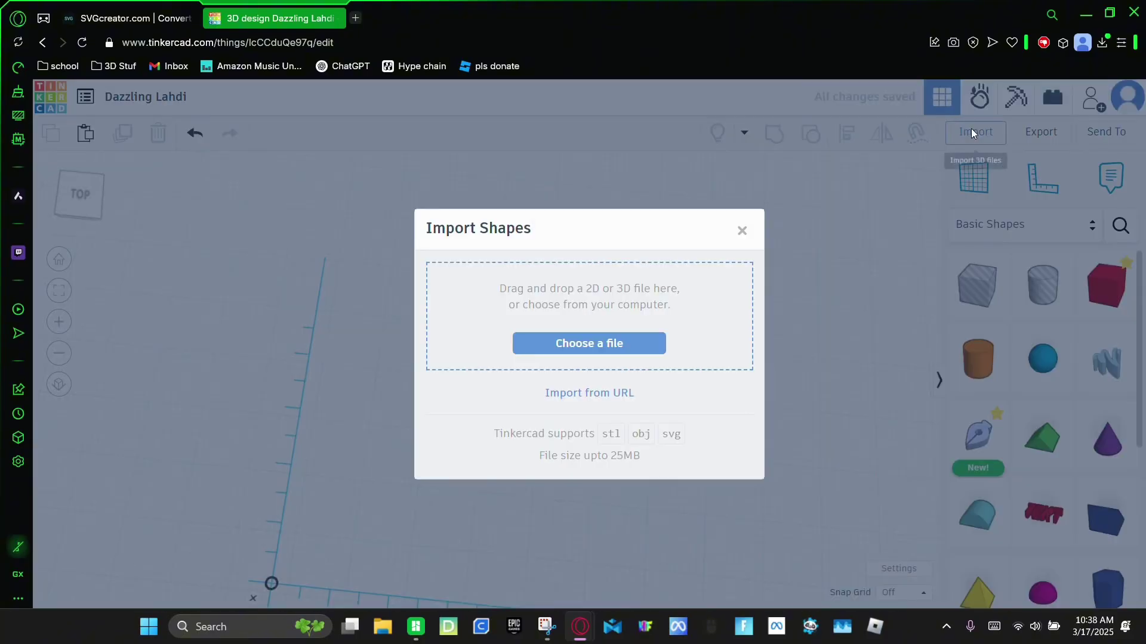
click(558, 345)
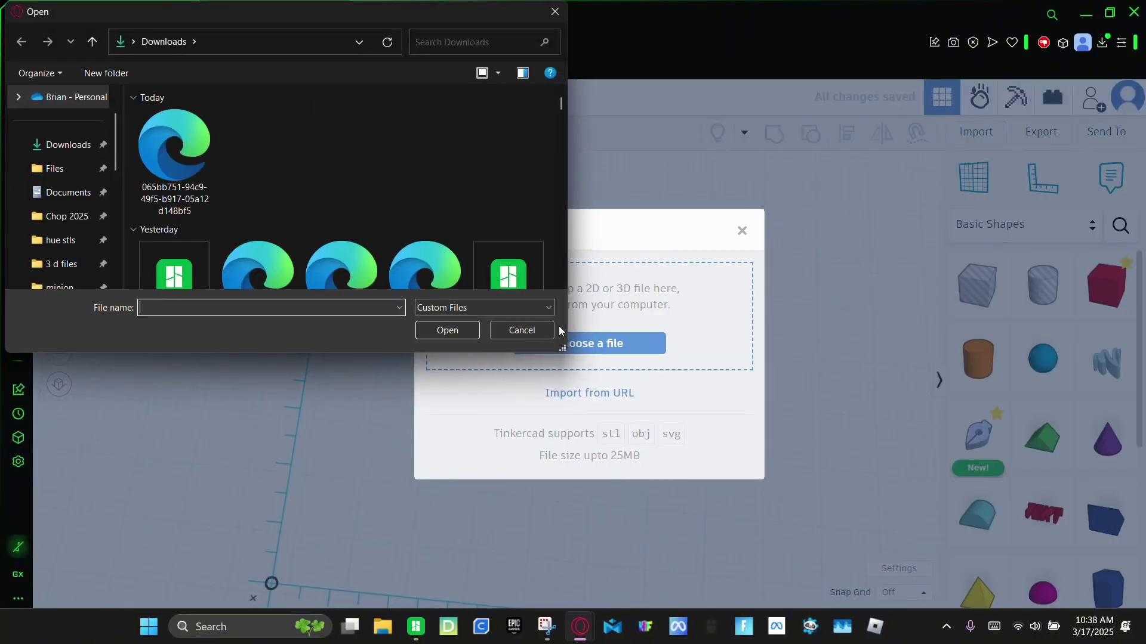
double_click(182, 140)
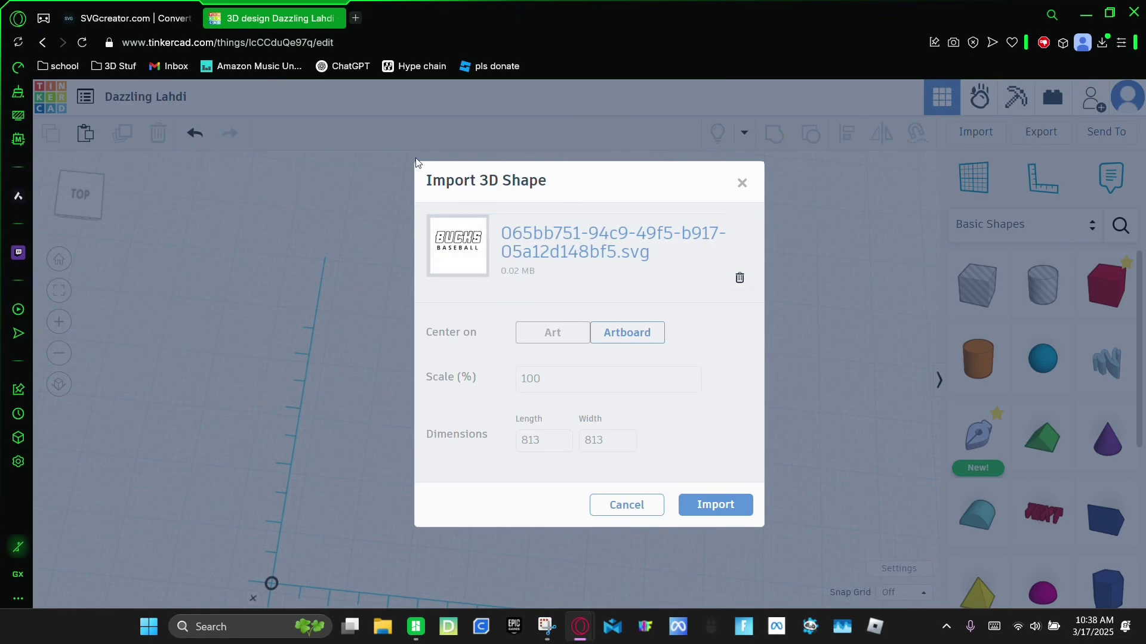
click(531, 339)
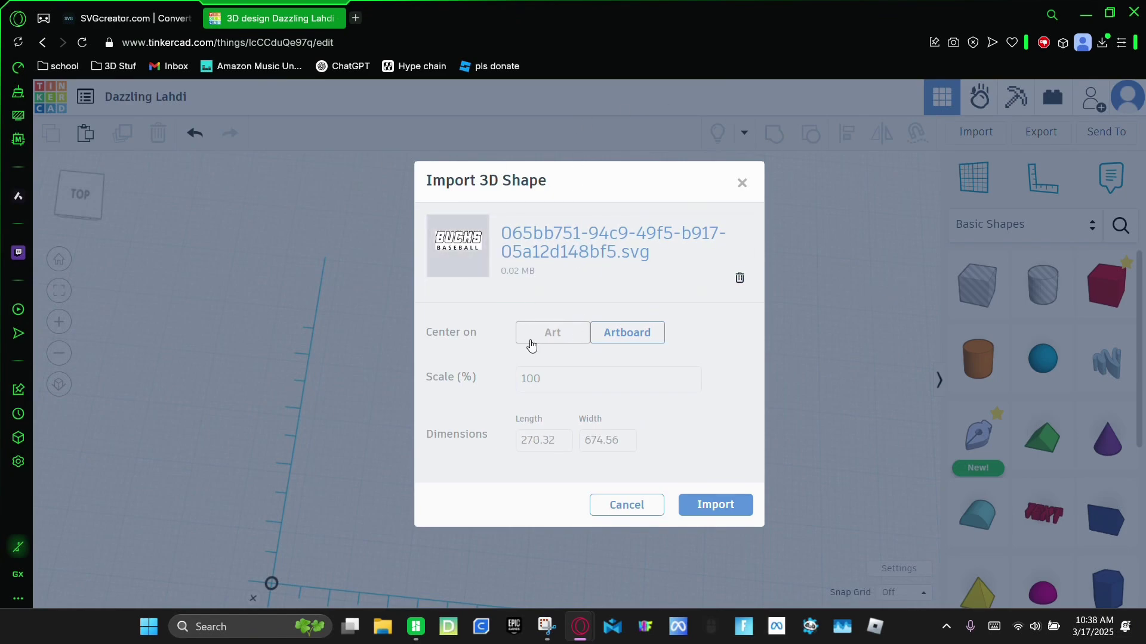
click(628, 435)
drag(628, 440, 575, 441)
text(170)
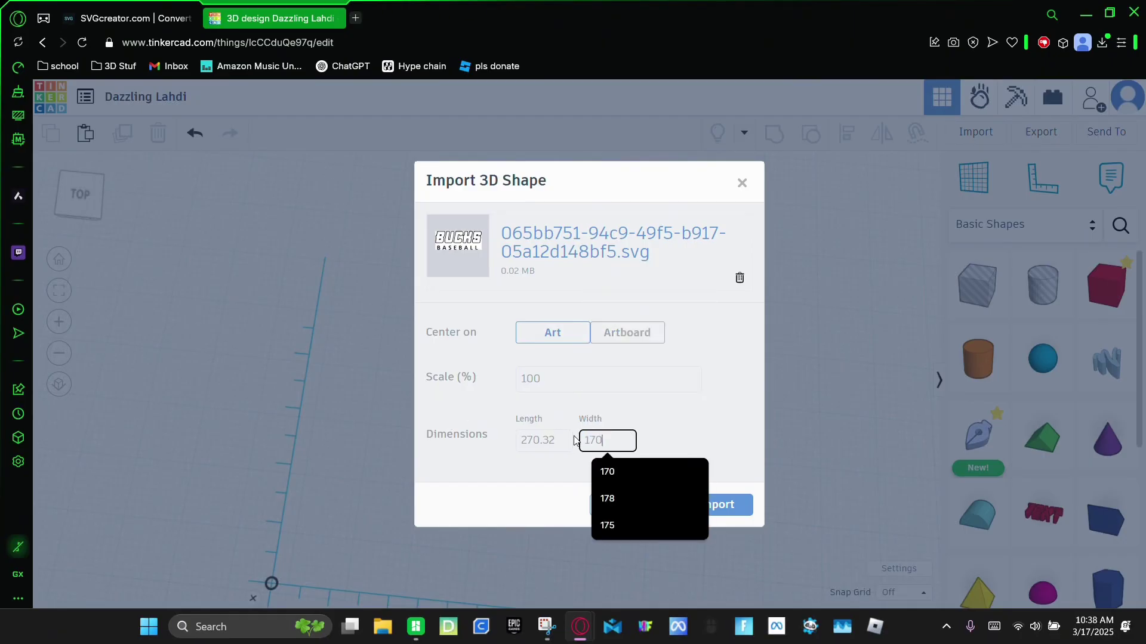
click(700, 517)
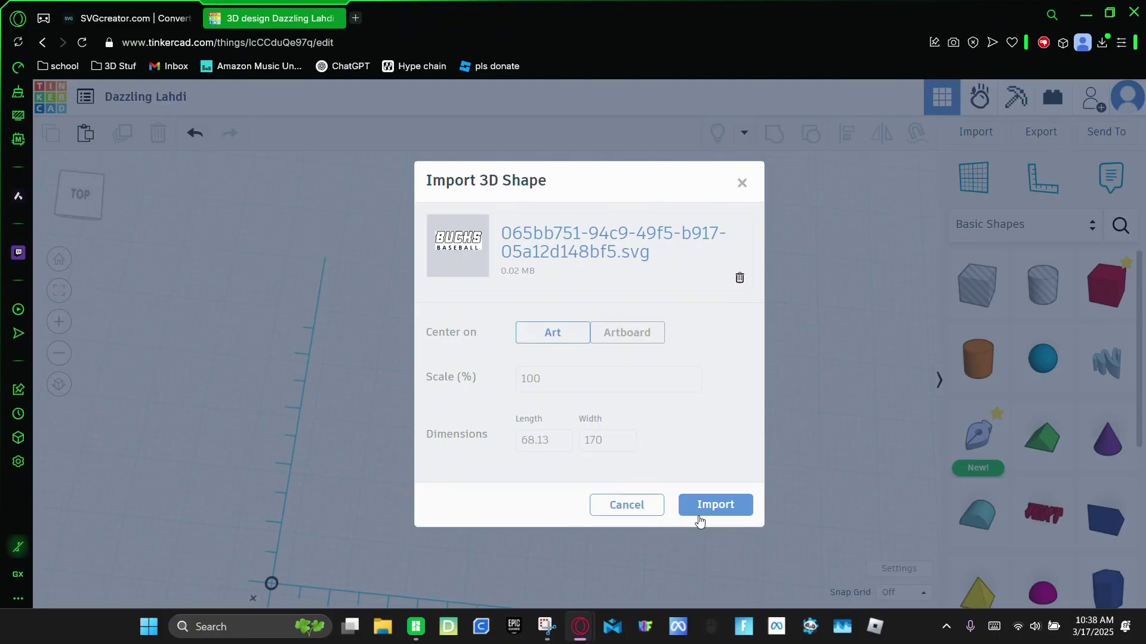
click(699, 518)
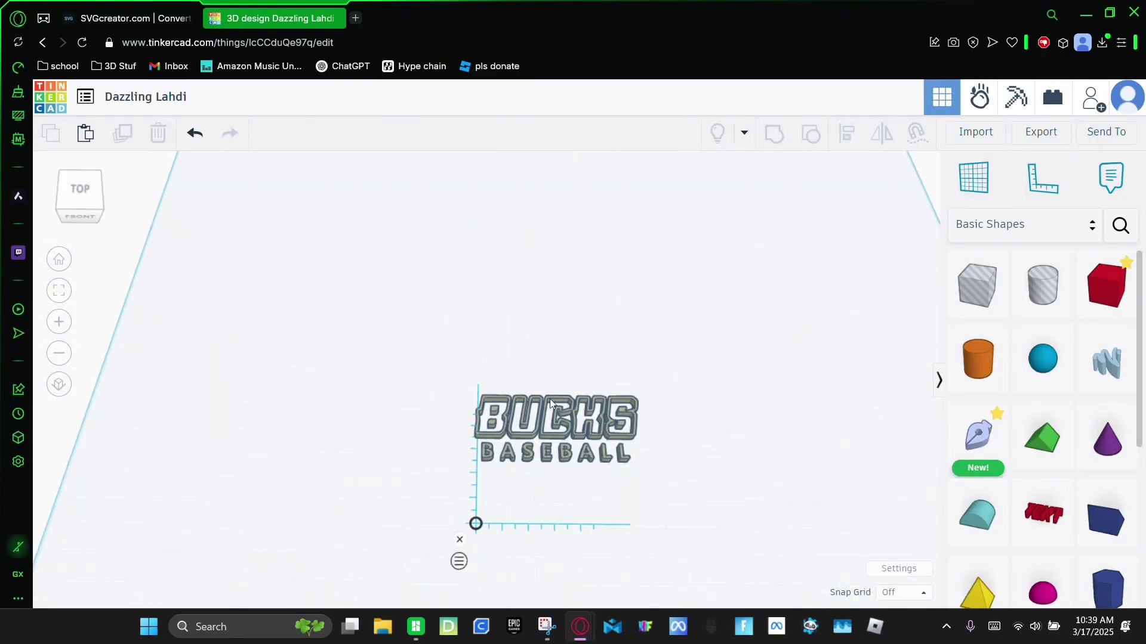
Step: Raise the BUCKS BASEBALL shape's quality to 24 and set its dimension to 0.37
click(550, 443)
key(f)
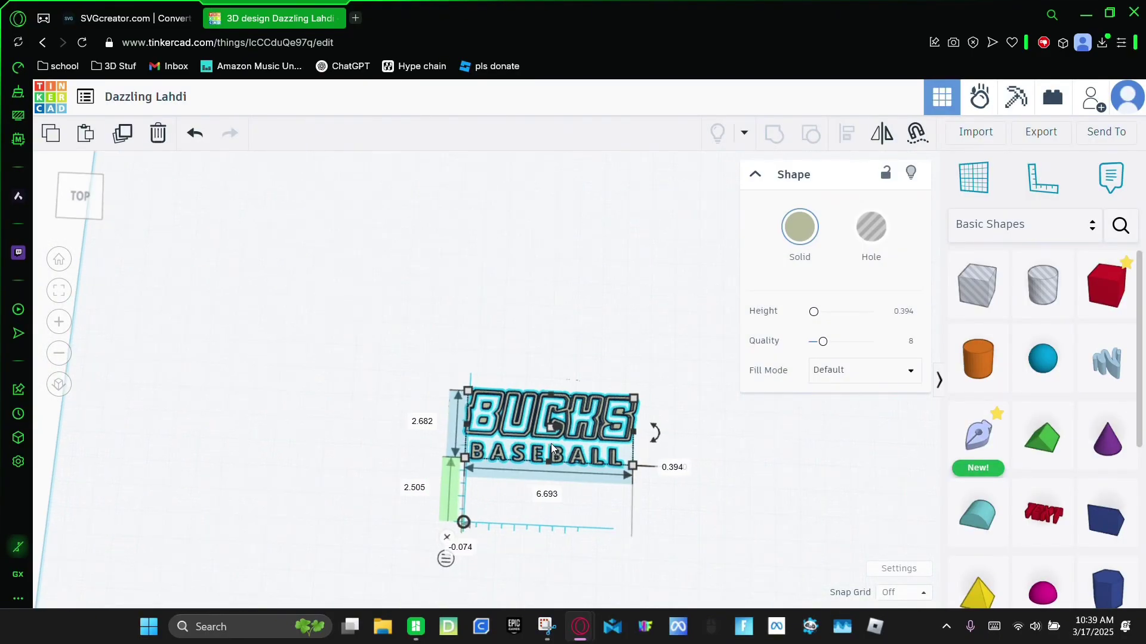
drag(822, 341, 917, 345)
click(729, 468)
text(.)
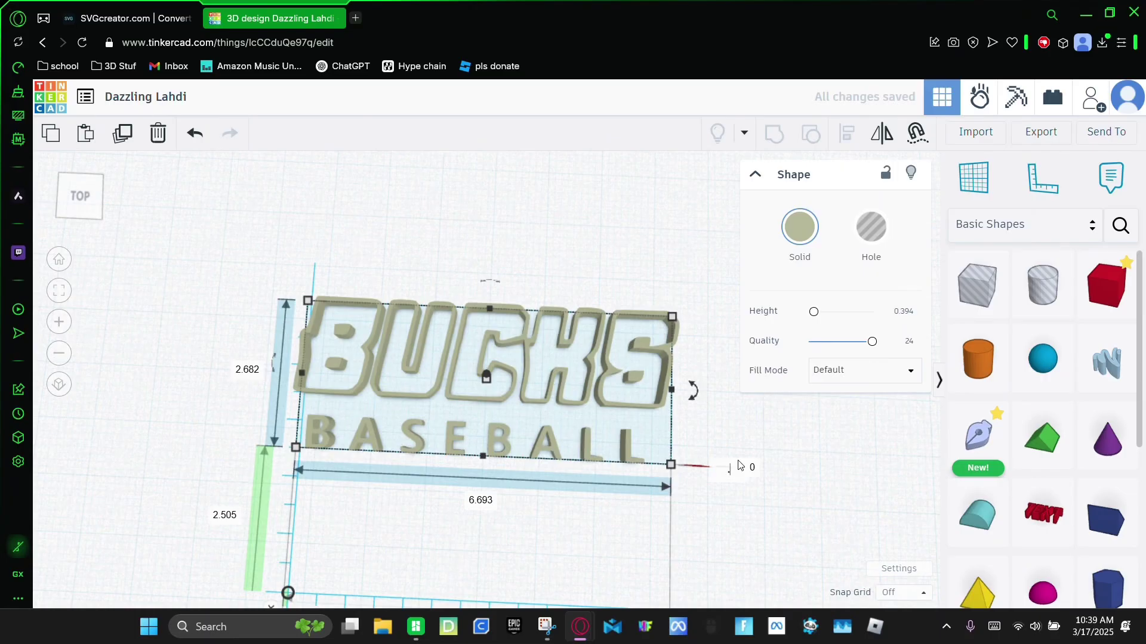
key(Return)
Step: Duplicate the shape, give the copy a 0.3 offset and Silhouette fill, then duplicate again
click(738, 465)
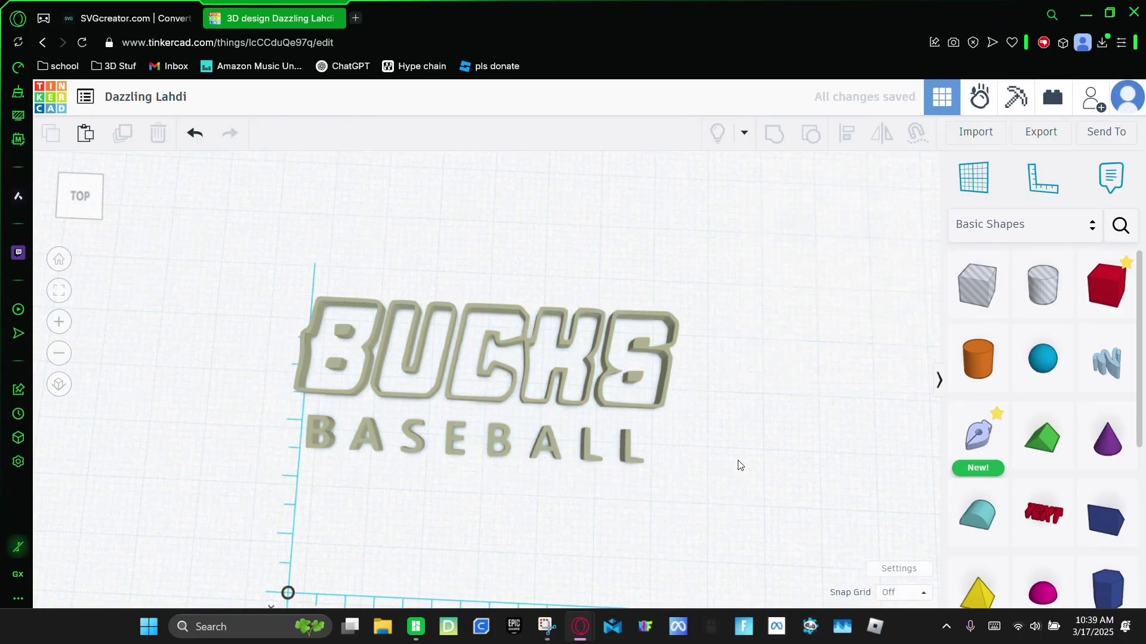
key(ctrl+v)
middle_drag(737, 460, 432, 460)
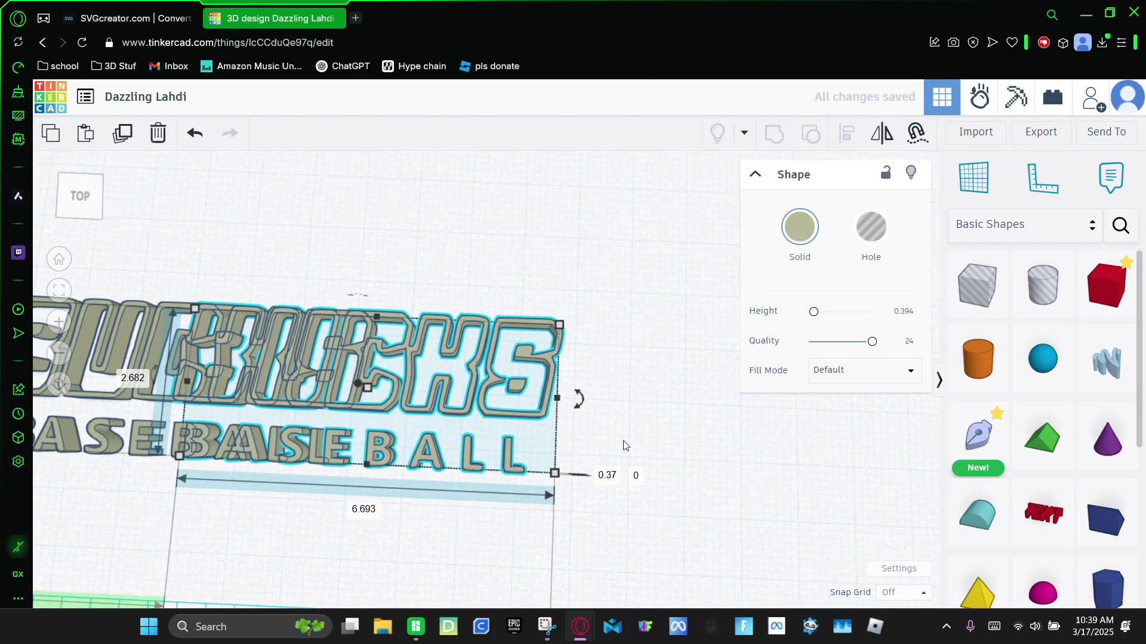
click(606, 476)
text(3)
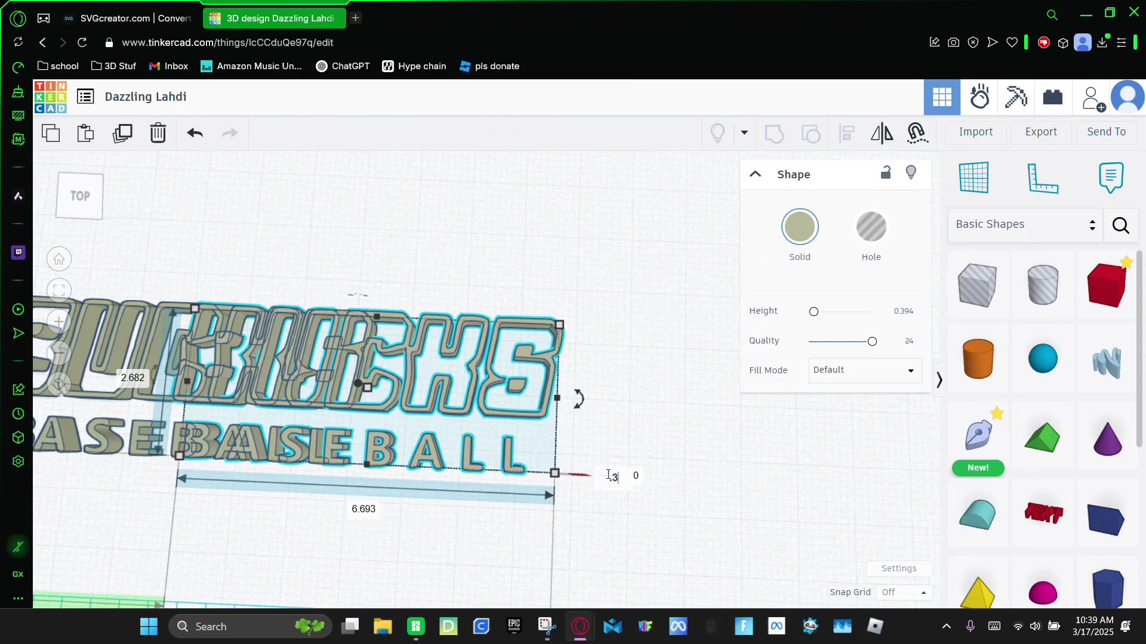
key(Return)
click(836, 371)
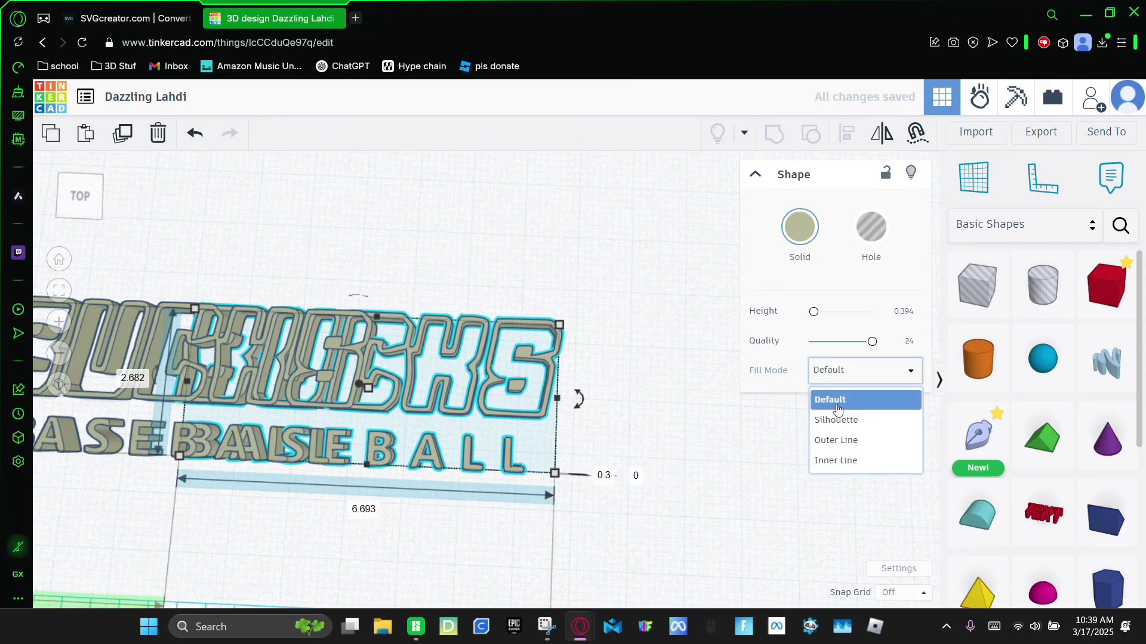
click(848, 419)
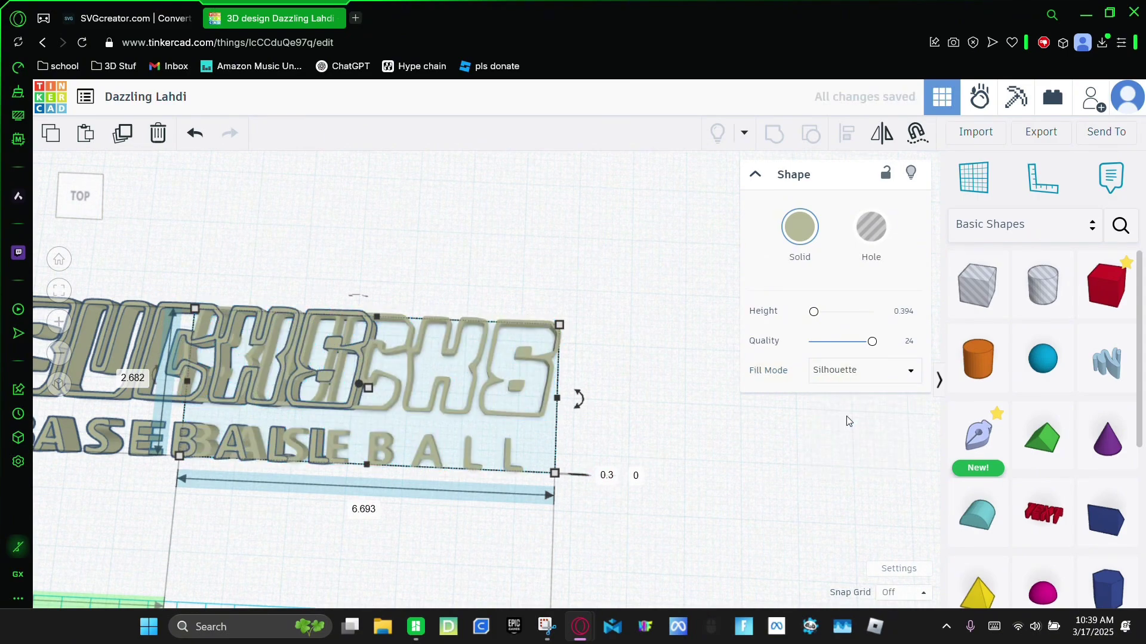
click(845, 420)
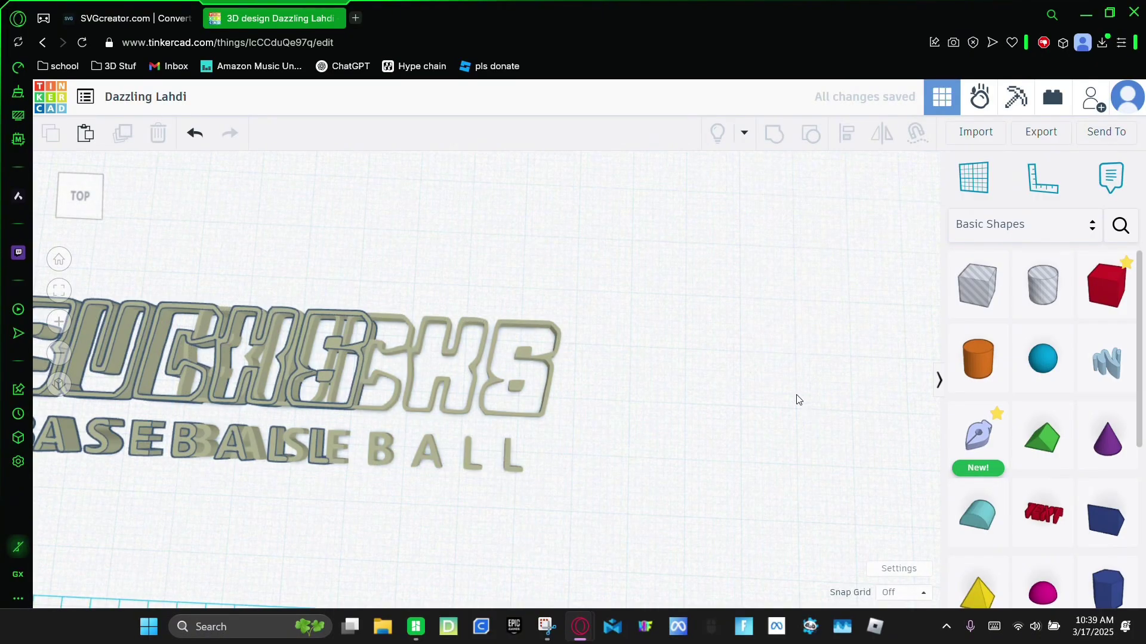
middle_drag(766, 399, 666, 395)
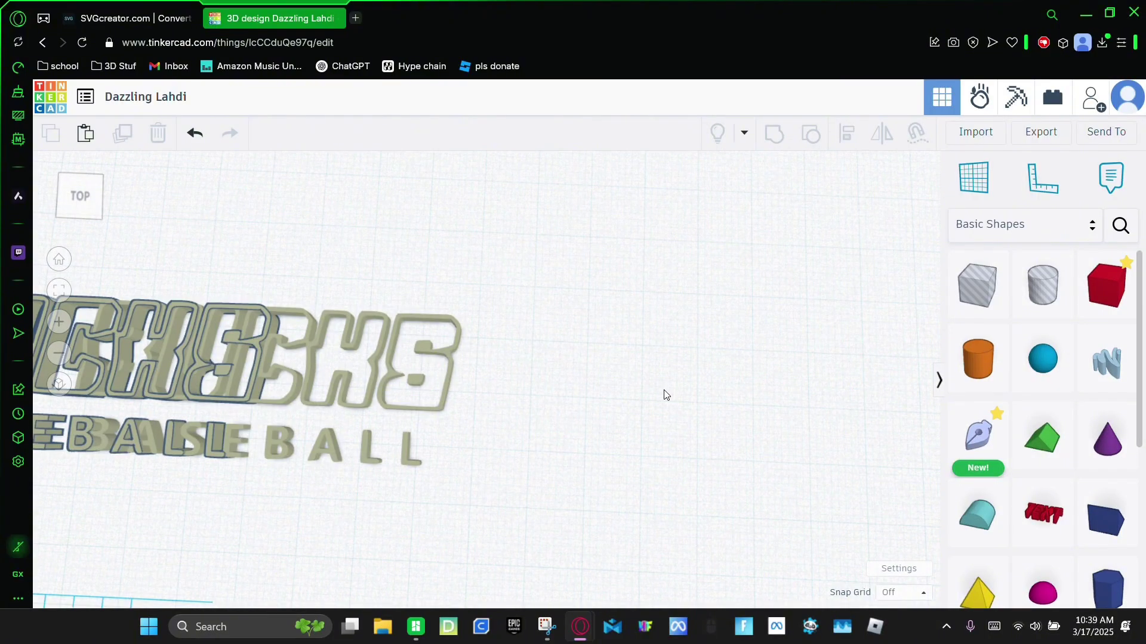
key(ctrl+v)
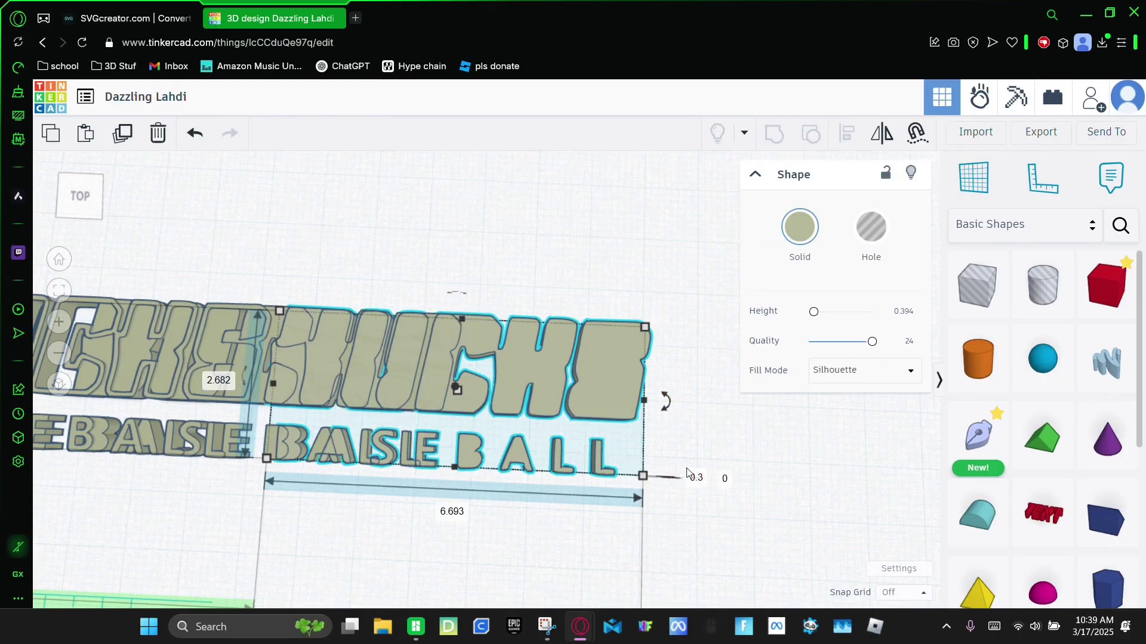
Step: Give the overlay text an Outer Line fill with 0.25 line width
click(895, 372)
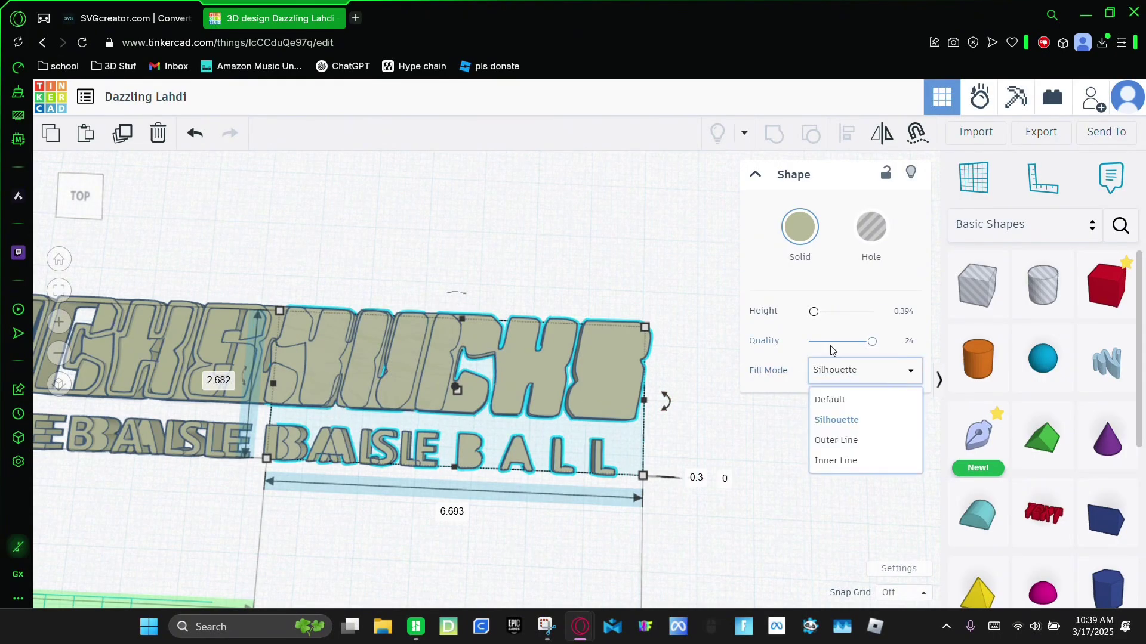
click(902, 441)
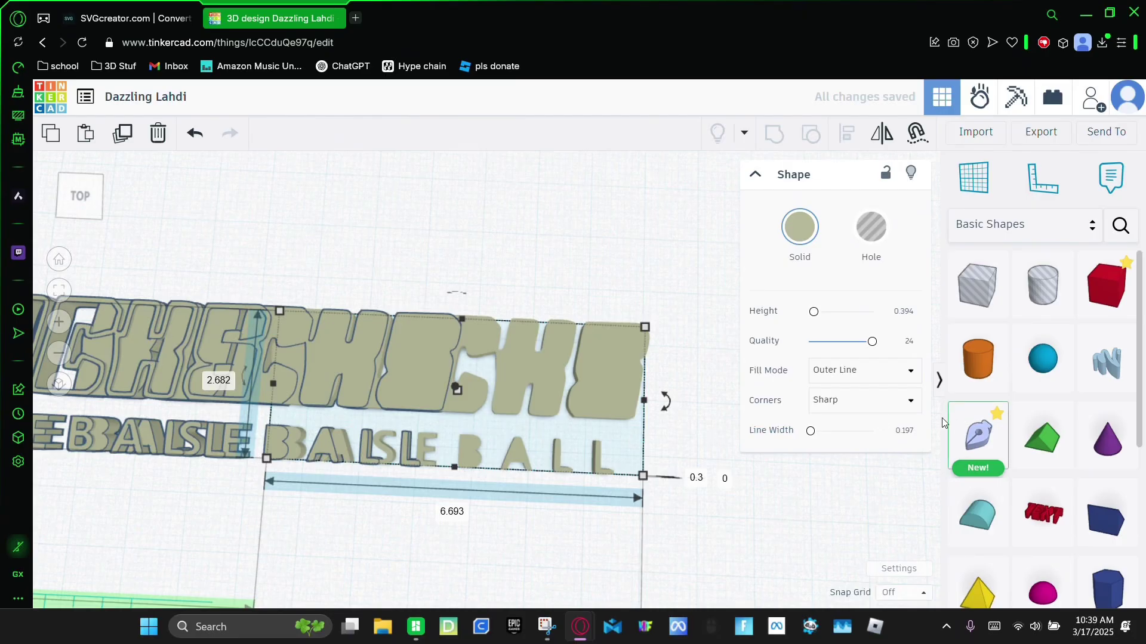
click(906, 430)
text(.25)
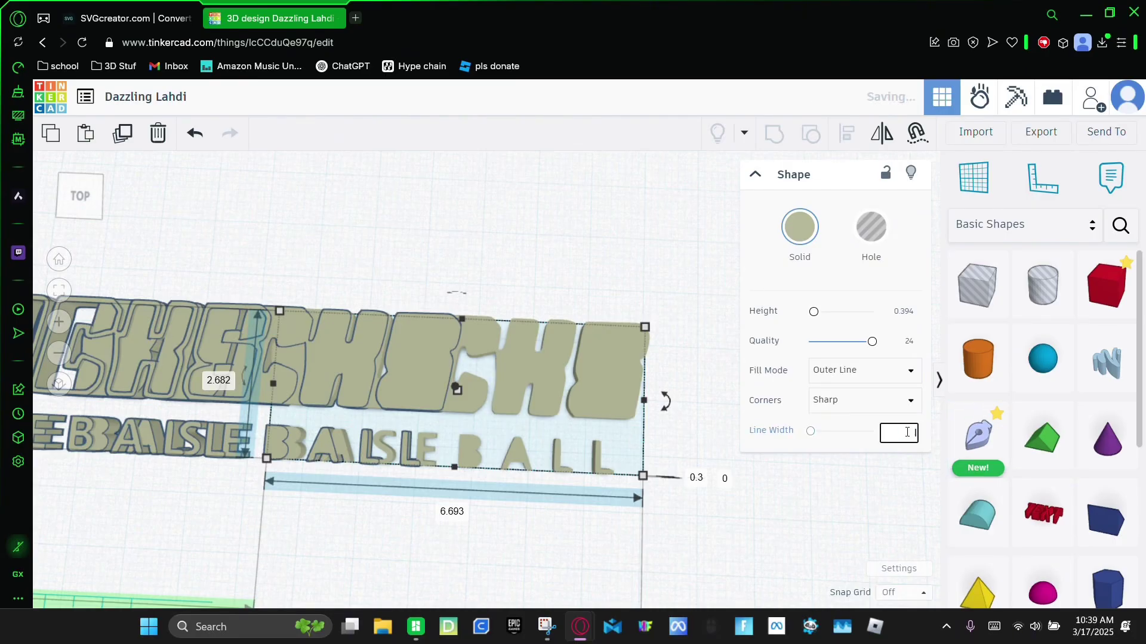
key(Return)
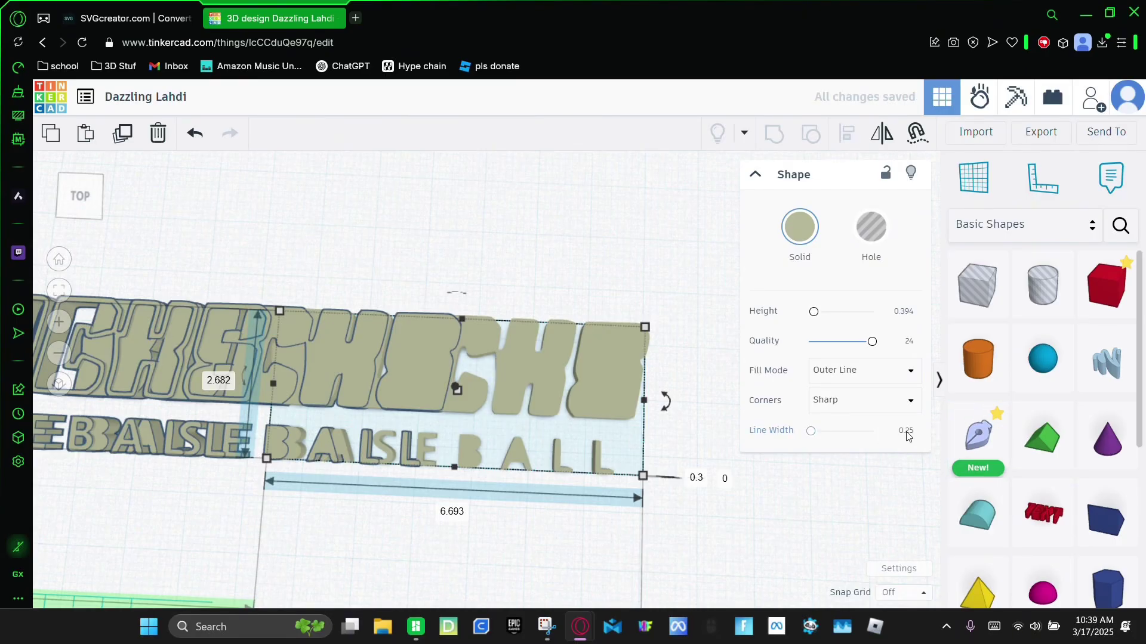
Step: Select all three text shapes and align them to the centre
click(366, 540)
right_drag(366, 540, 258, 476)
middle_drag(258, 476, 384, 475)
drag(184, 349, 819, 608)
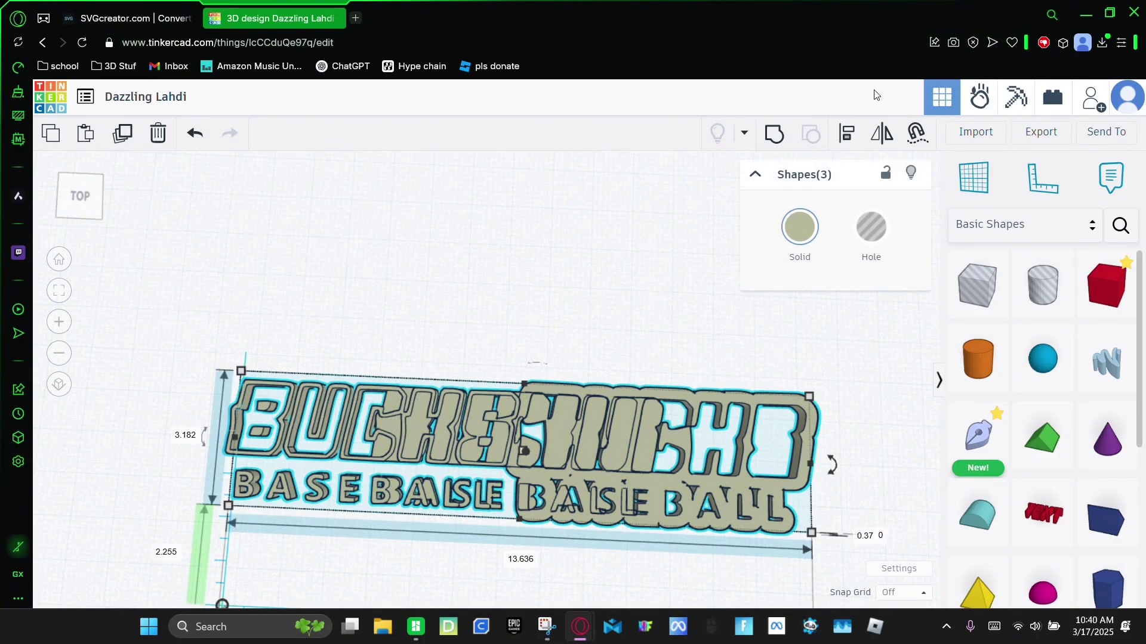
click(849, 130)
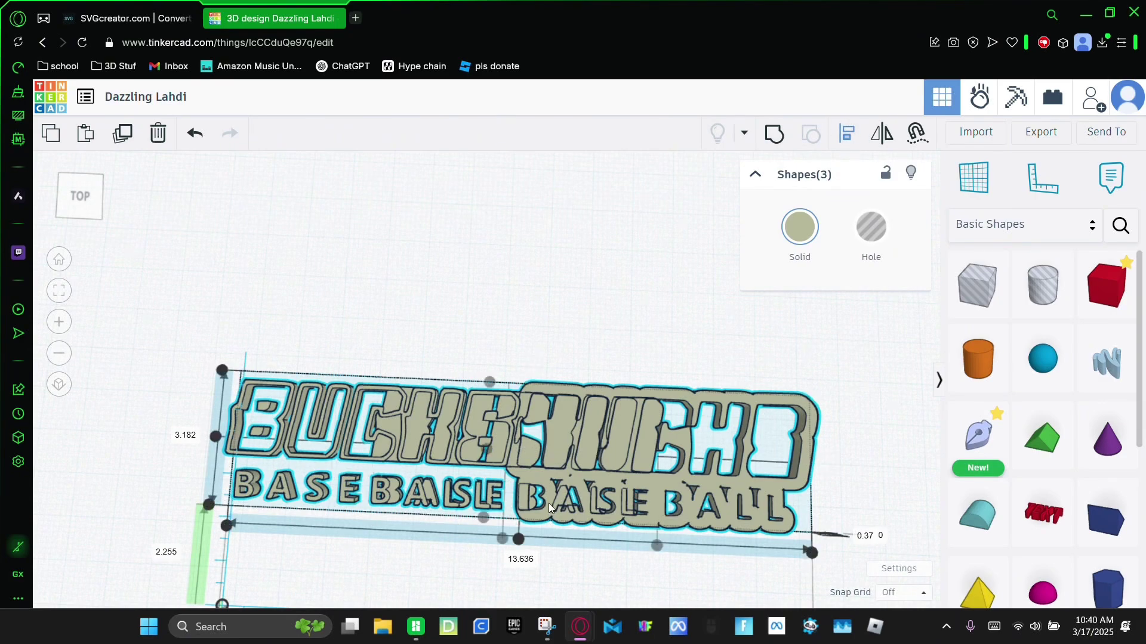
click(519, 539)
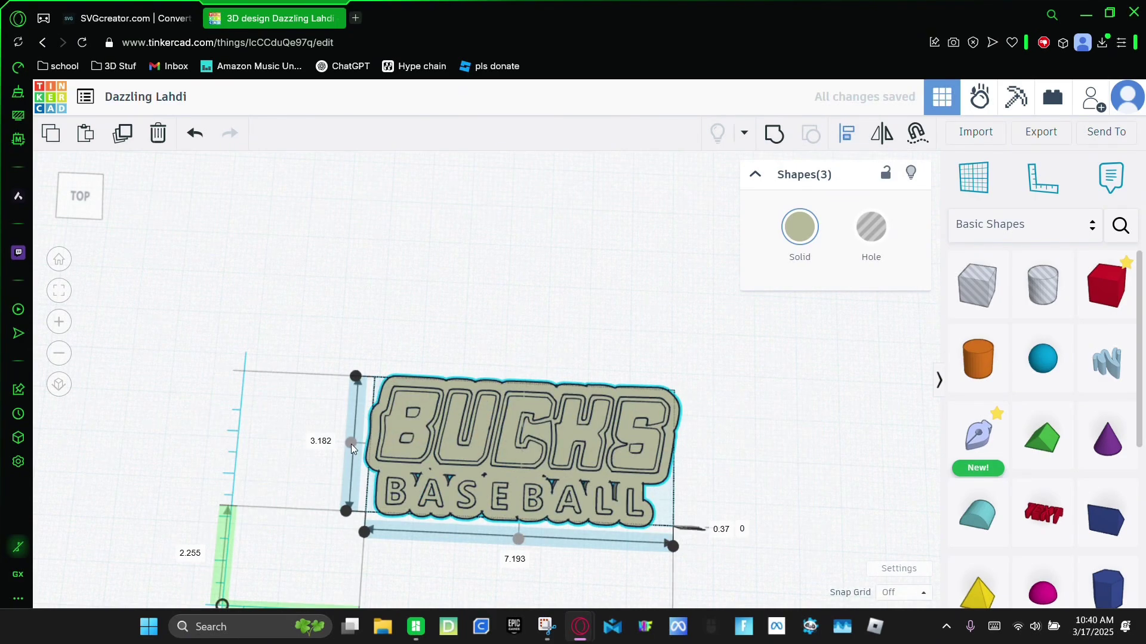
Step: Add a box onto the plaque near the S
click(316, 456)
scroll(439, 487, up, 5)
right_drag(437, 481, 462, 478)
middle_drag(462, 478, 298, 442)
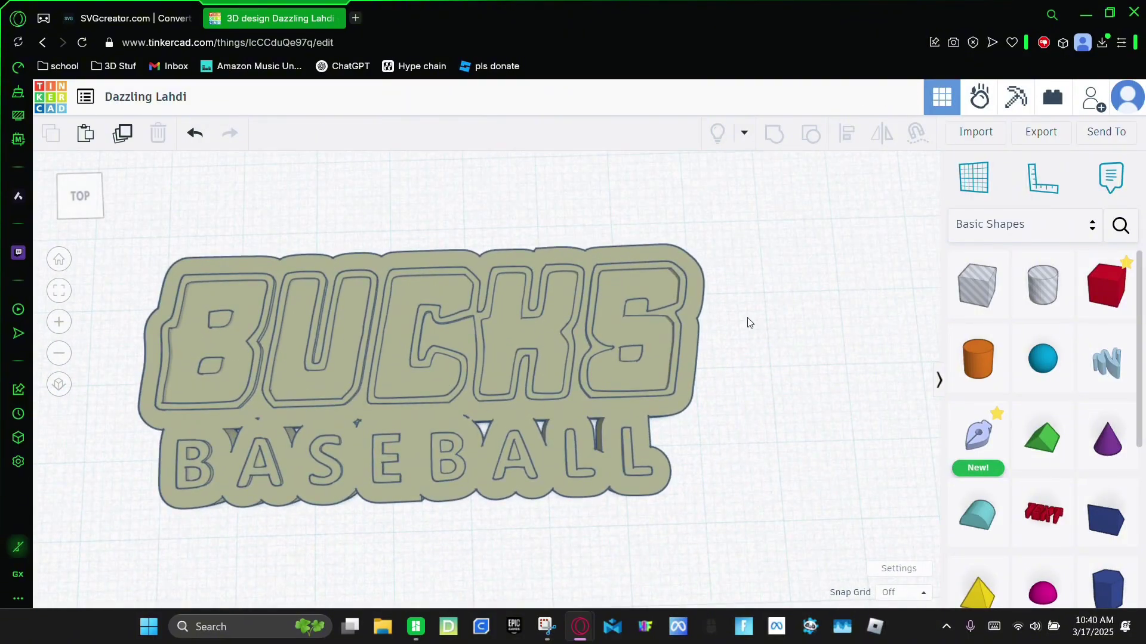
drag(1085, 293, 587, 430)
Step: Set the box to 0.3 and stretch it leftward behind BASEBALL
middle_drag(588, 430, 503, 376)
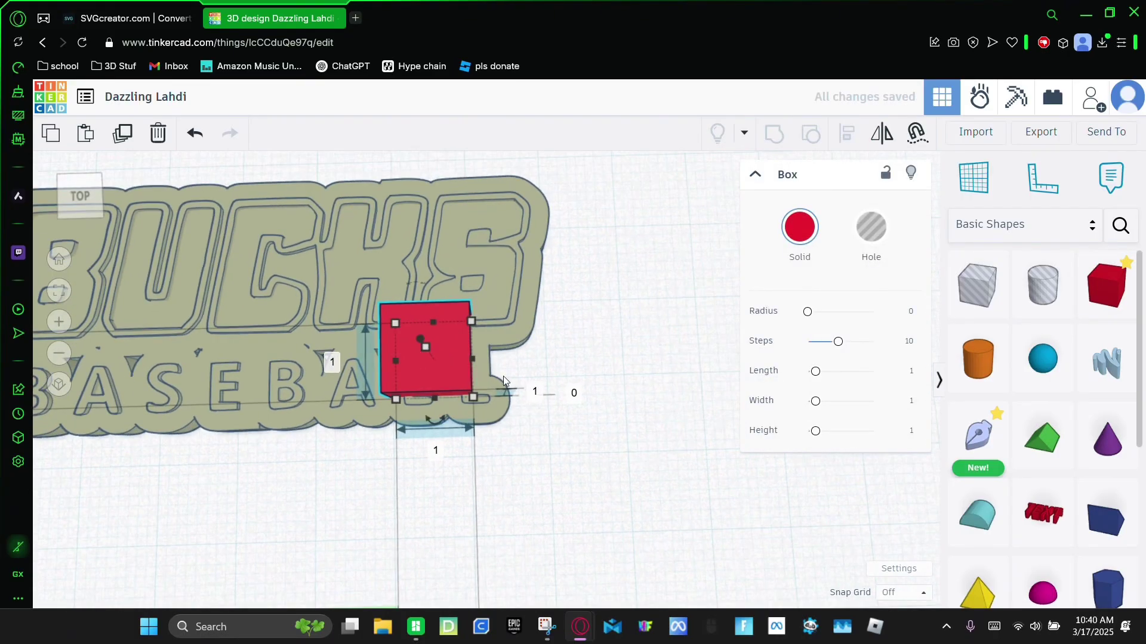
key(Return)
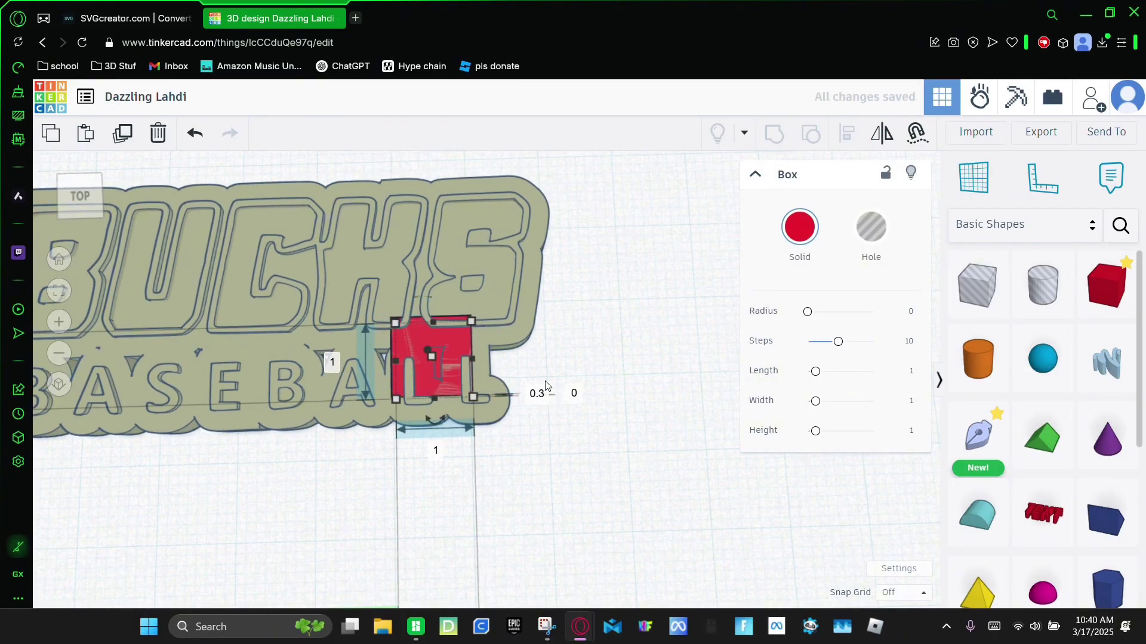
scroll(501, 360, up, 2)
scroll(564, 356, up, 2)
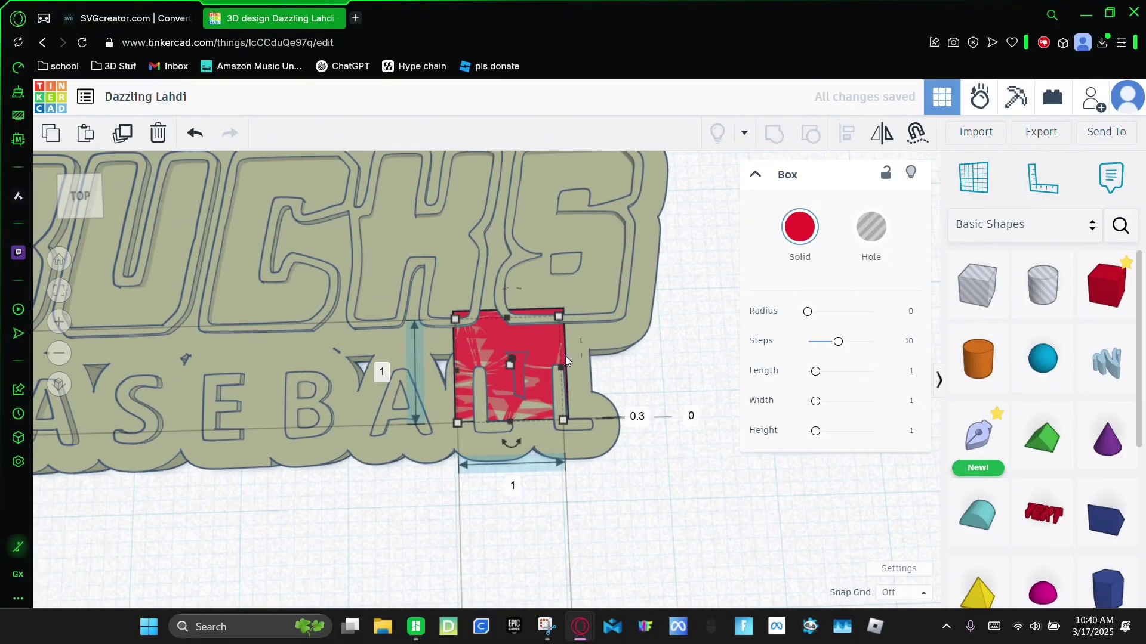
drag(454, 370, 155, 320)
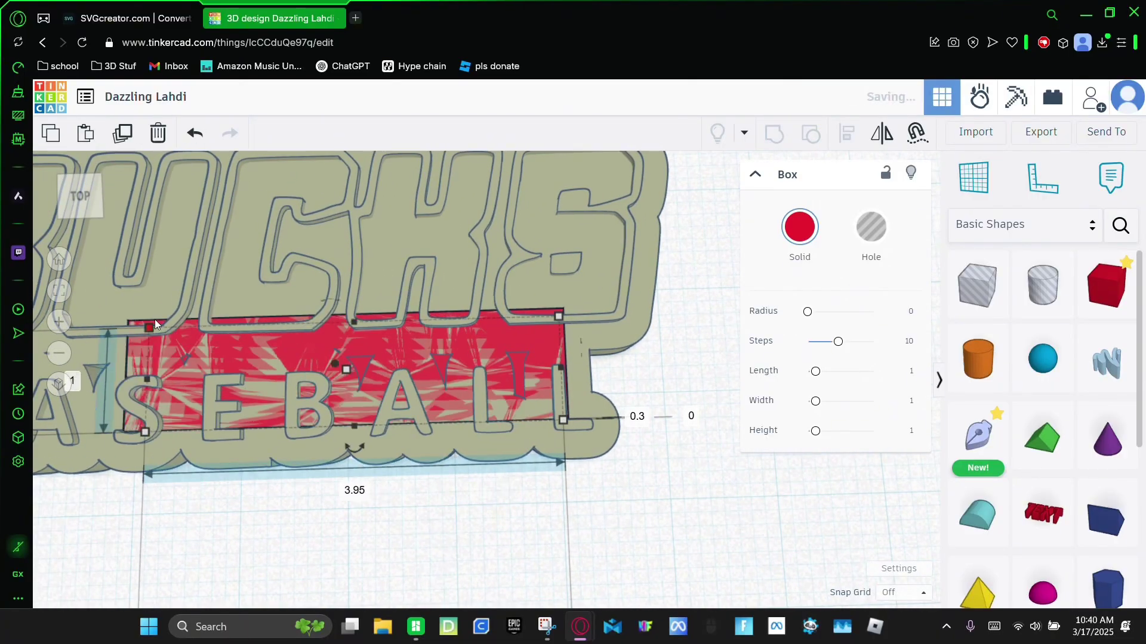
middle_drag(155, 320, 417, 374)
drag(402, 439, 272, 420)
scroll(210, 386, down, 3)
Step: Group all four plaque shapes into one solid
drag(232, 204, 521, 610)
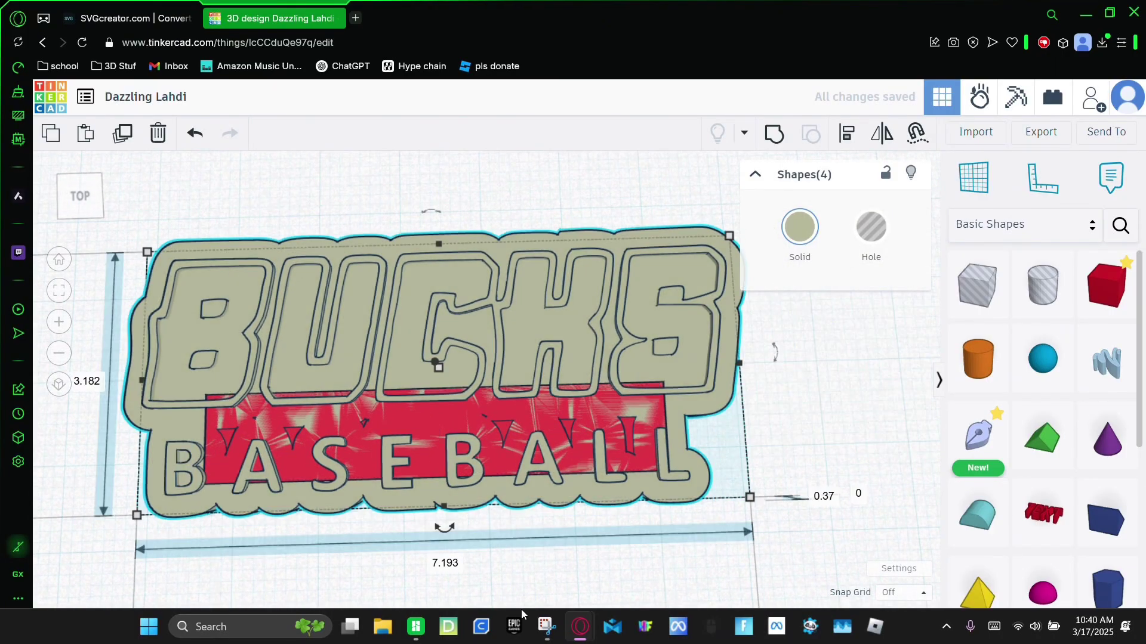
click(772, 135)
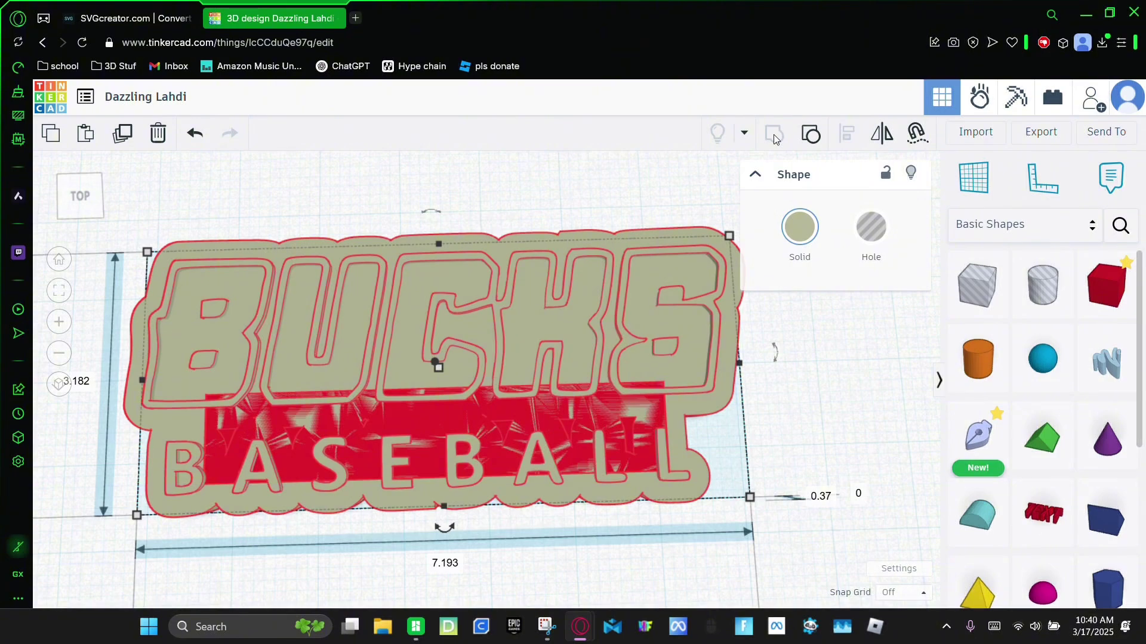
click(773, 135)
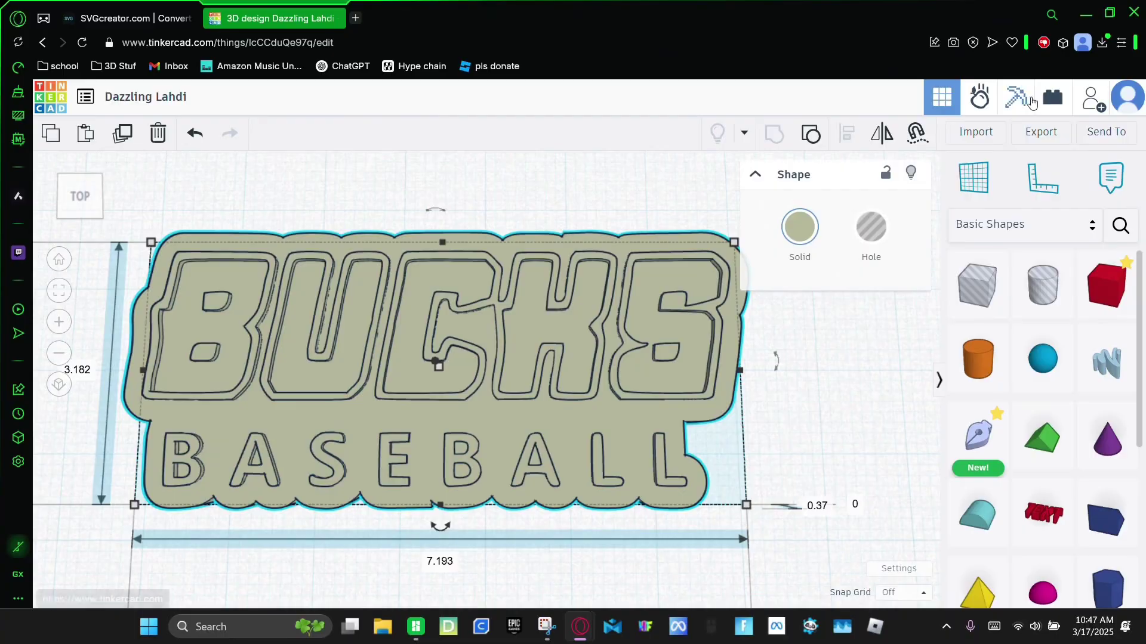
Step: Export the merged plaque as an STL for 3D printing and open a new tab
click(1064, 141)
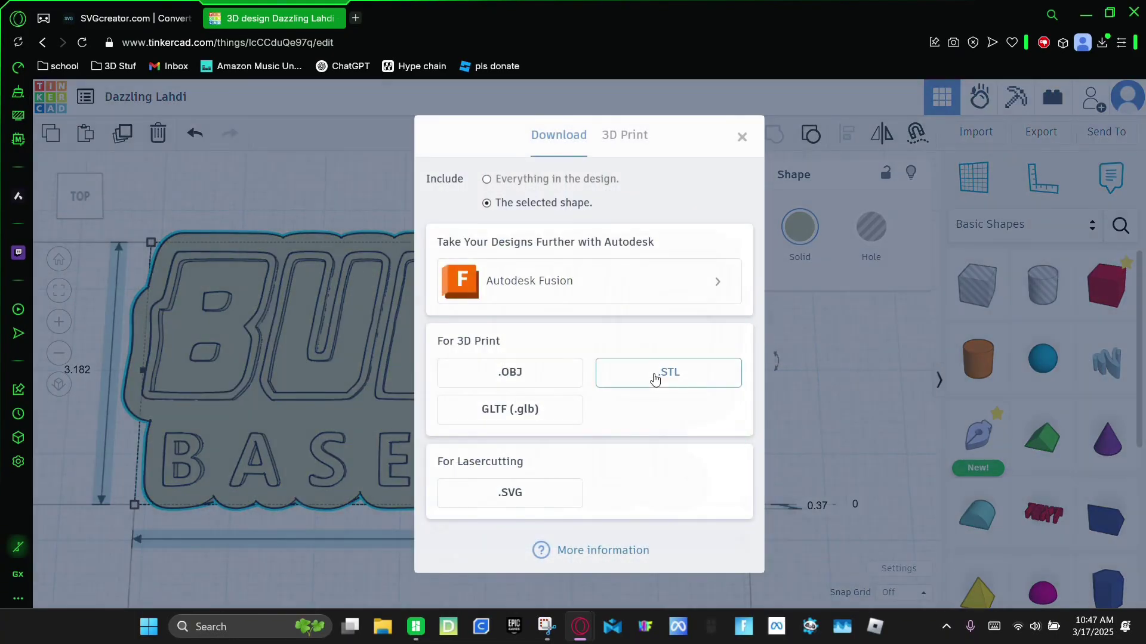
click(654, 374)
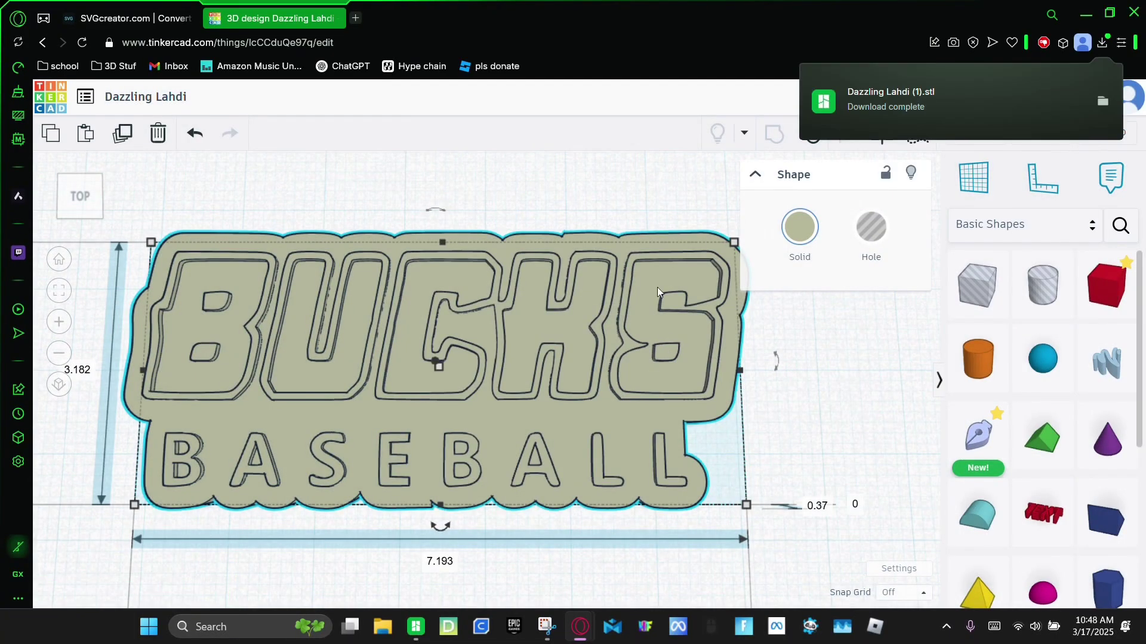
click(354, 19)
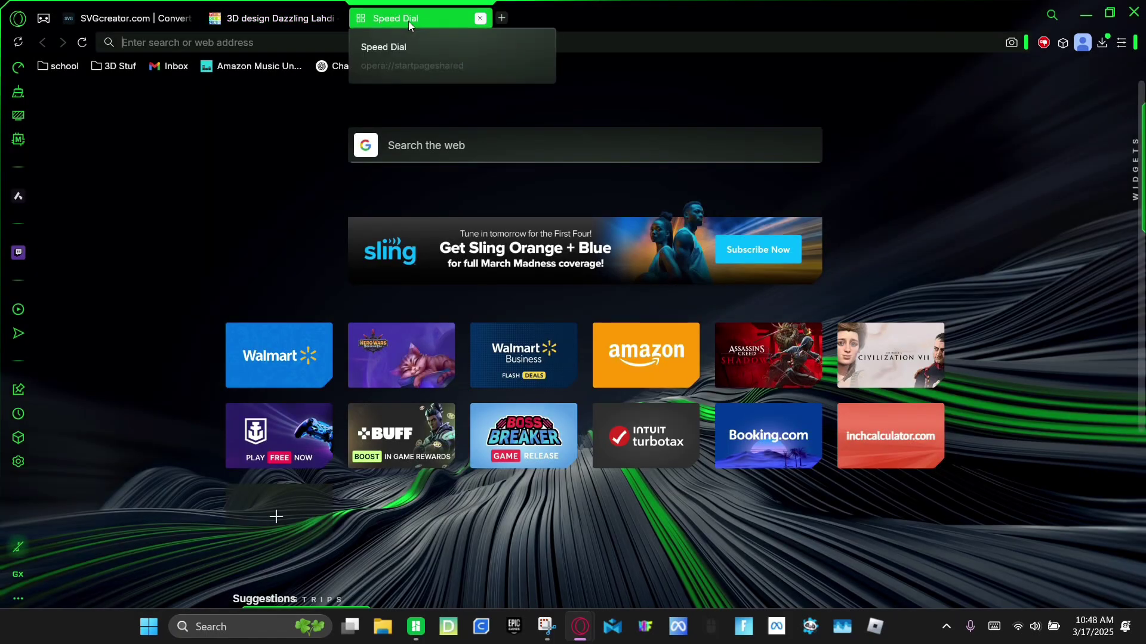
Step: From the Hype chain links bookmark on MakerWorld, open the project in Bambu Studio
click(409, 66)
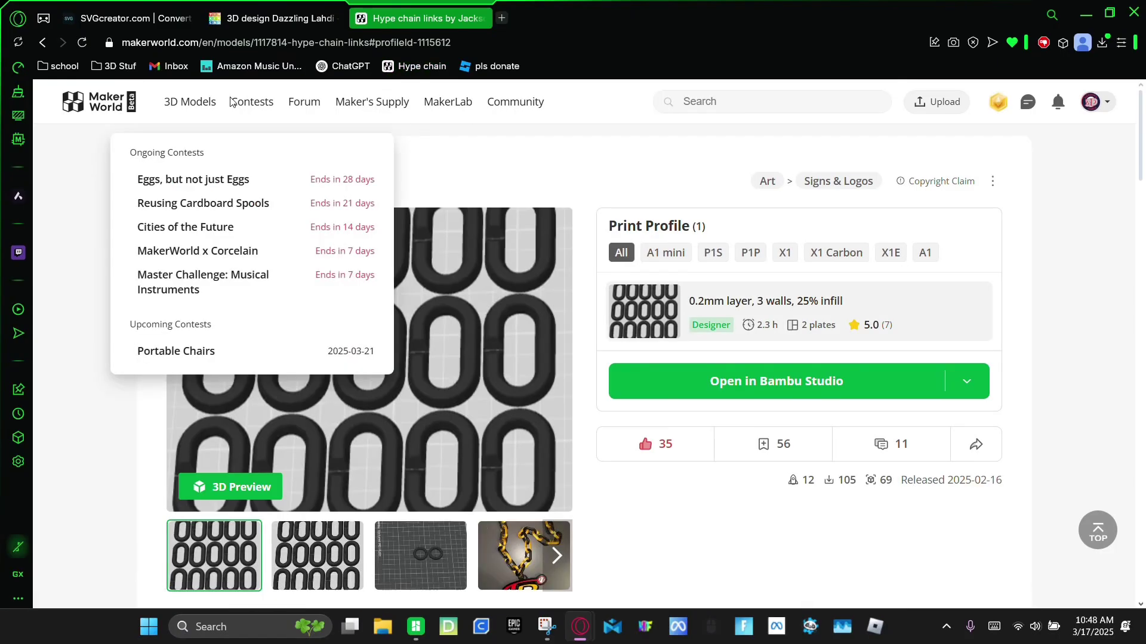
mouse_move(970, 382)
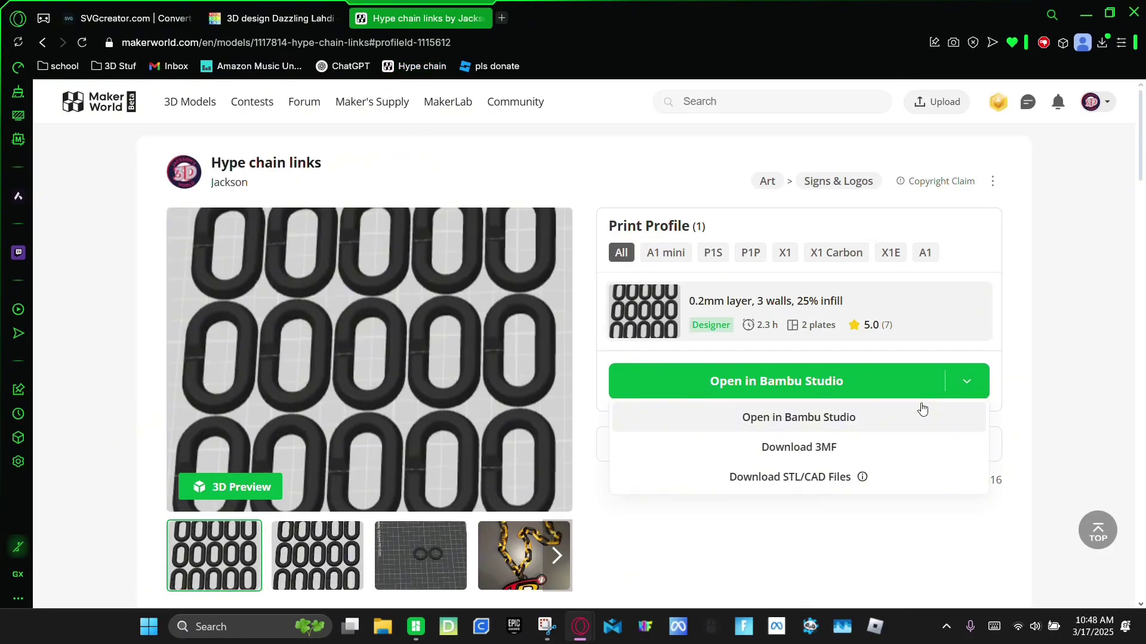
click(919, 413)
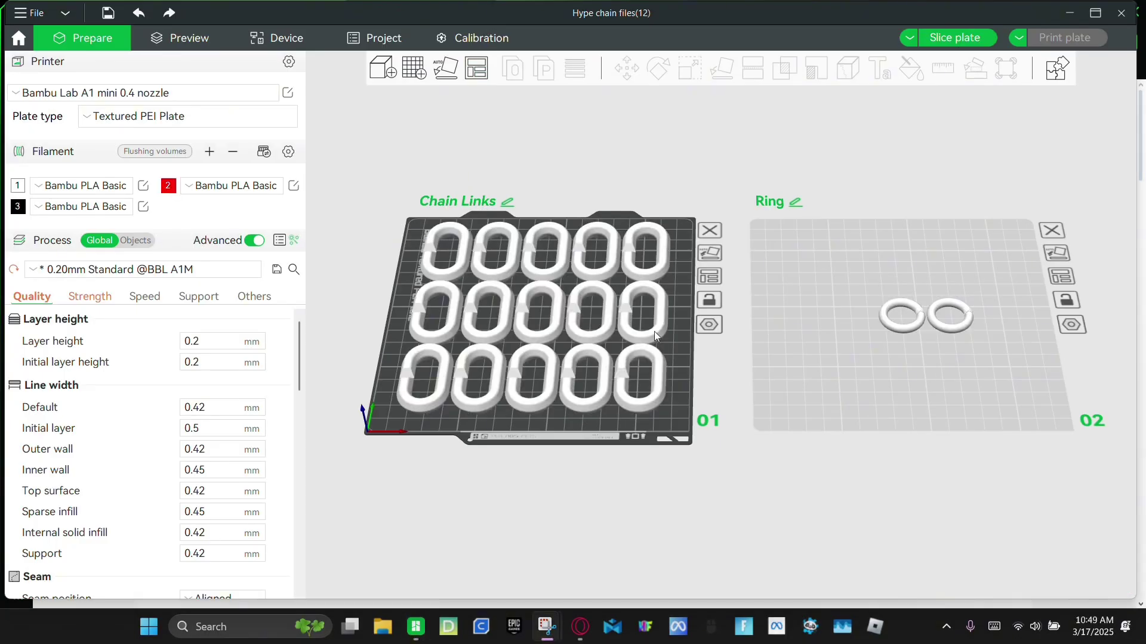
Step: Import Dazzling Lahdi (1).stl onto the Ring plate
click(817, 355)
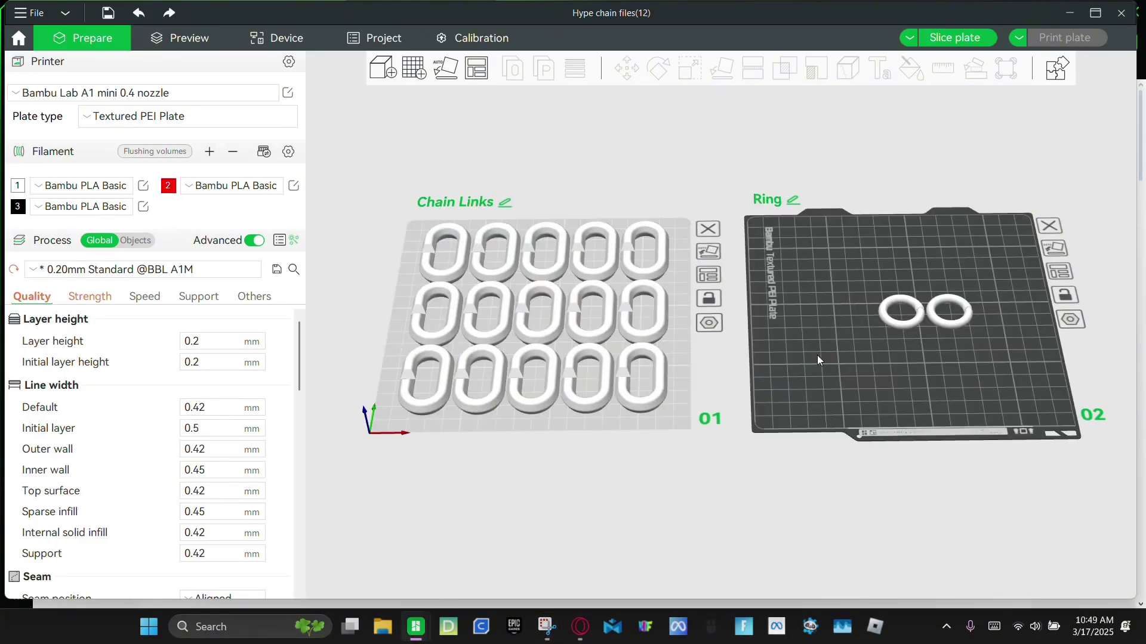
key(1)
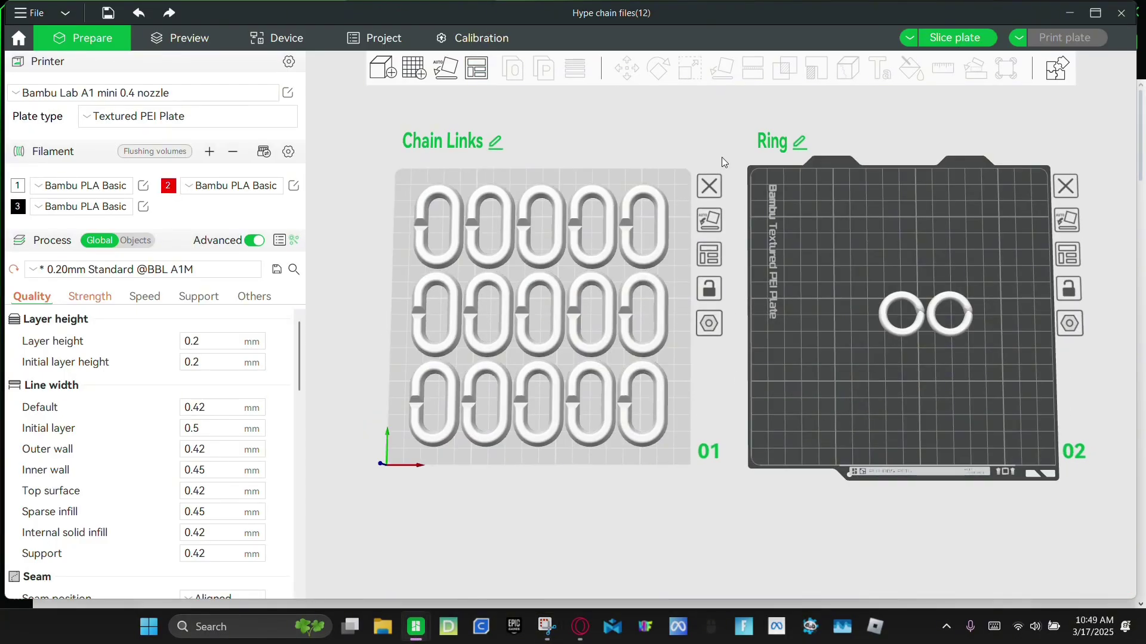
click(385, 67)
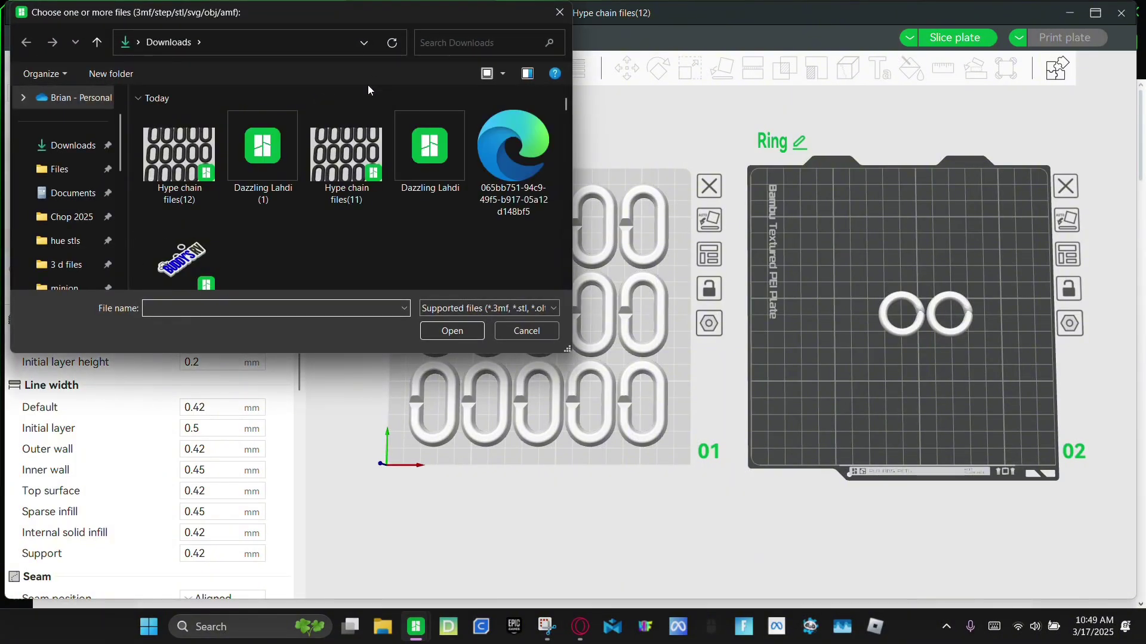
double_click(266, 144)
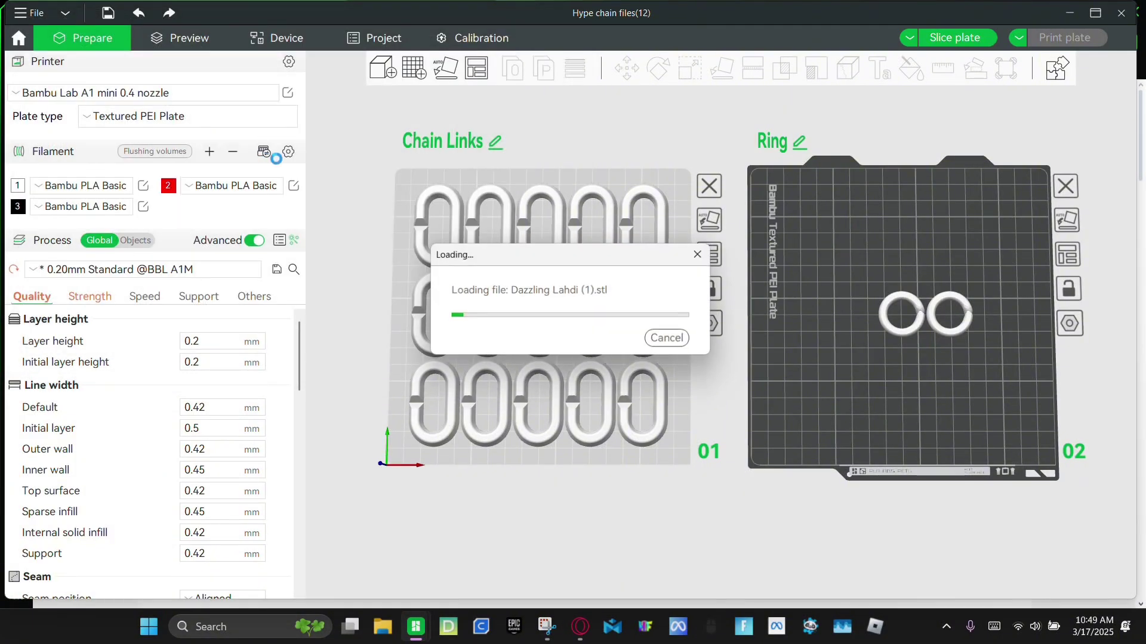
Step: Move the plaque down and place both rings above it
drag(627, 291, 647, 394)
drag(610, 321, 630, 229)
drag(667, 322, 651, 291)
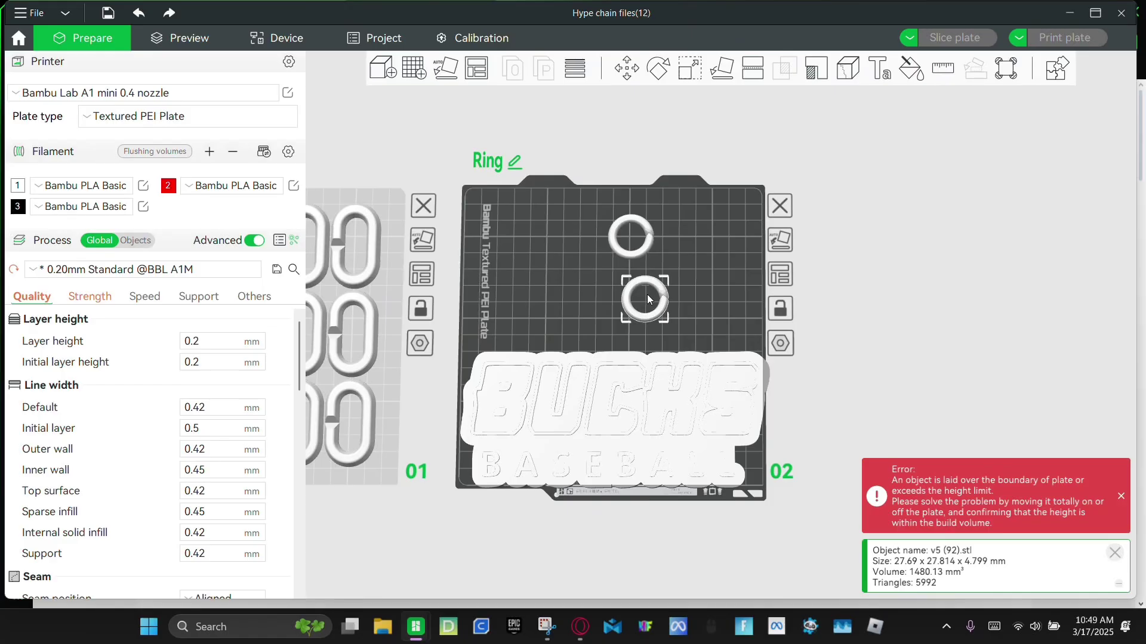
Step: Rotate one ring 90° around its vertical axis
key(r)
scroll(662, 331, up, 10)
key(z)
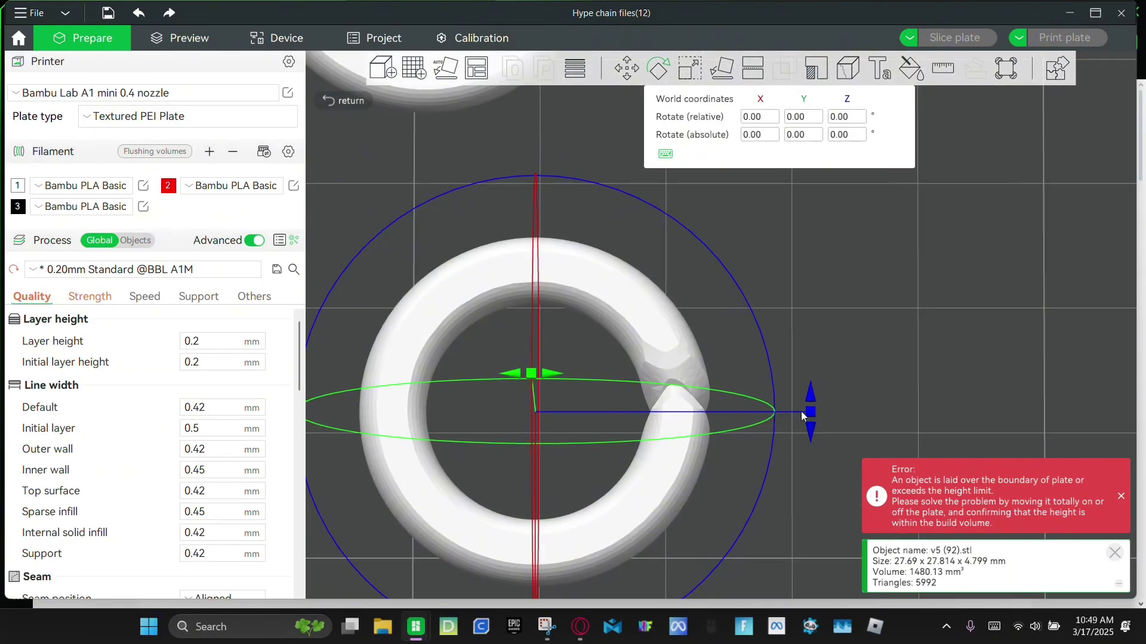
drag(811, 423, 535, 314)
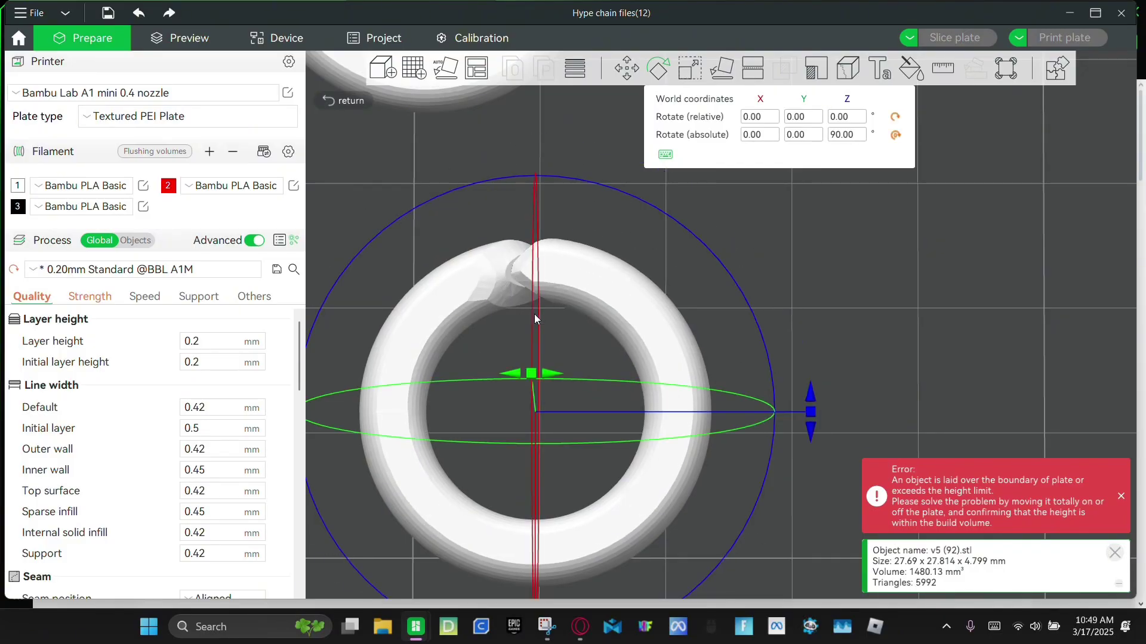
scroll(927, 424, down, 3)
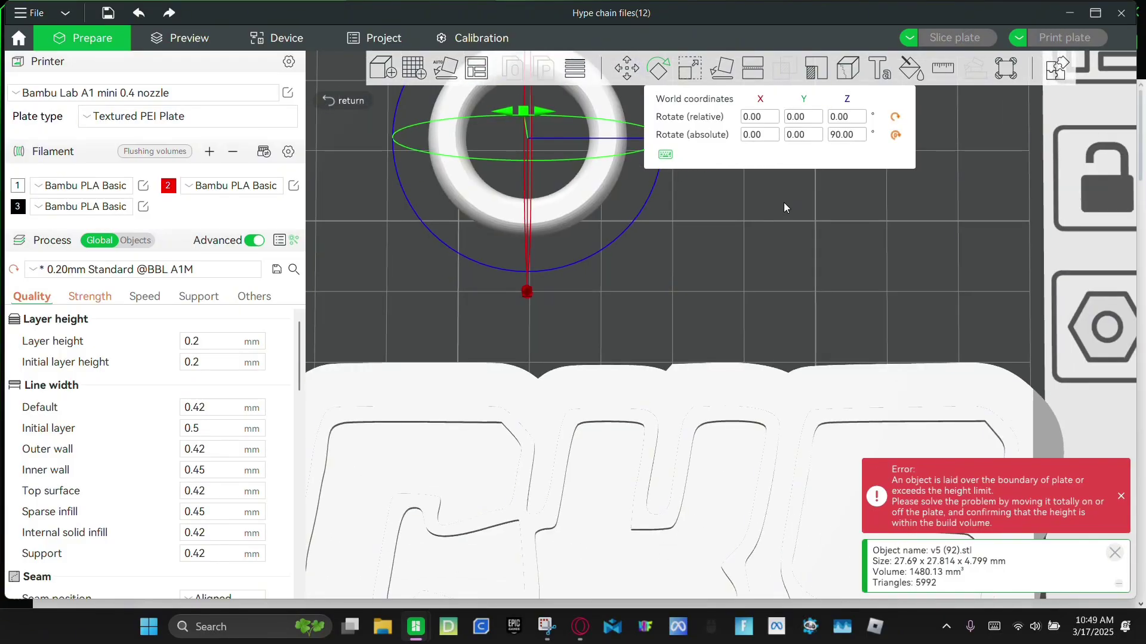
click(783, 202)
Step: Move the left ring beside the other and centre the BUCKS BASEBALL plaque
scroll(632, 202, down, 2)
scroll(643, 171, down, 3)
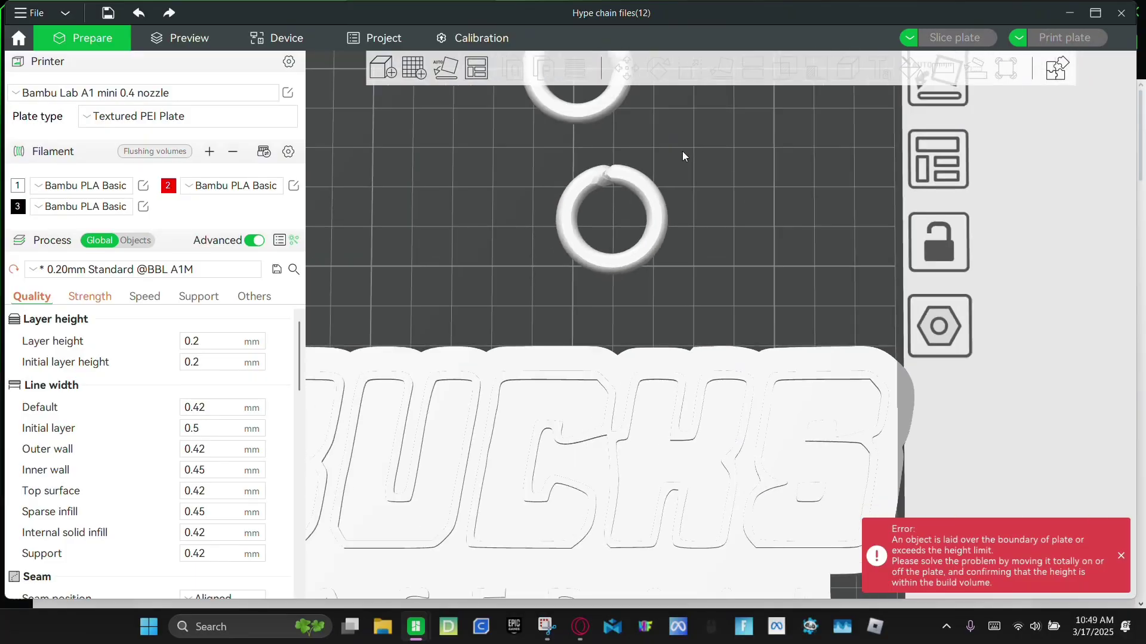
drag(664, 306, 821, 209)
click(671, 313)
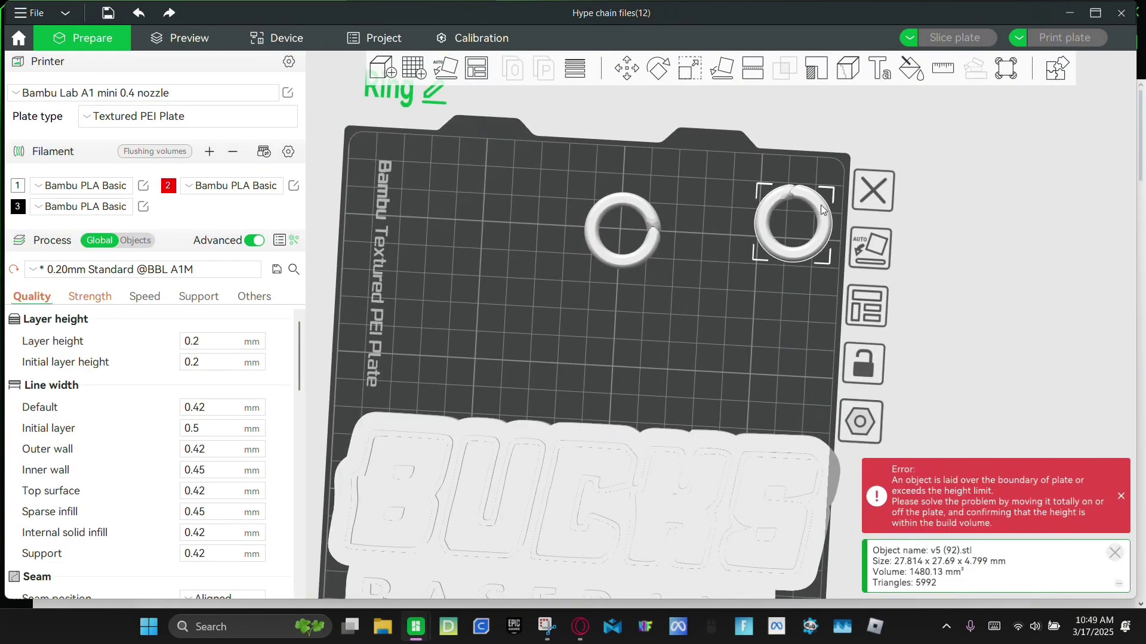
drag(657, 224, 738, 225)
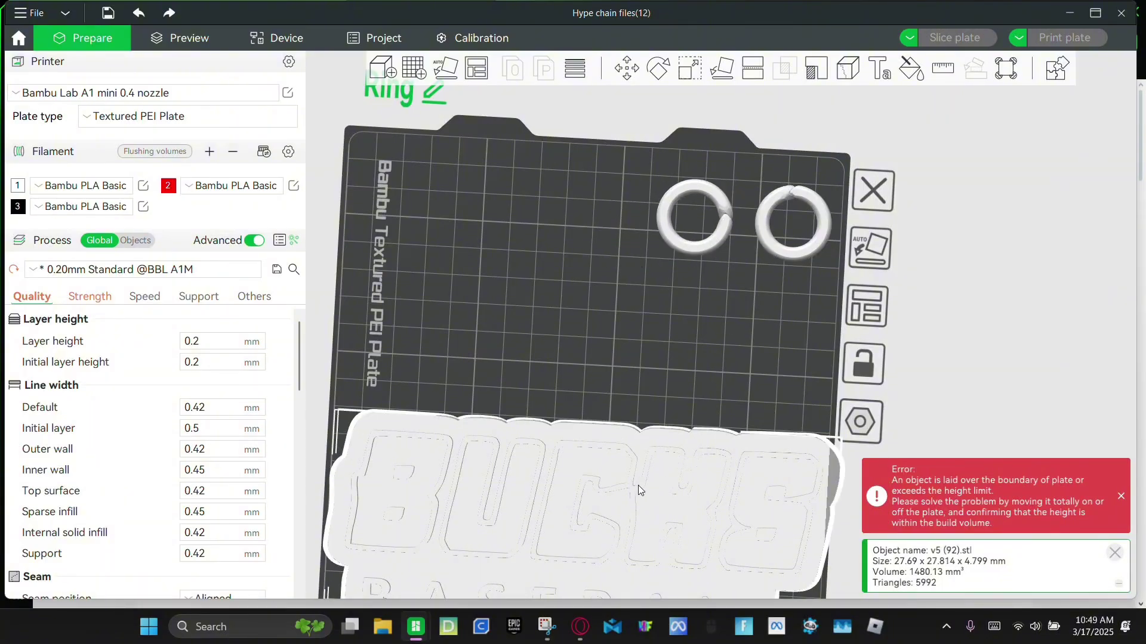
right_click(638, 486)
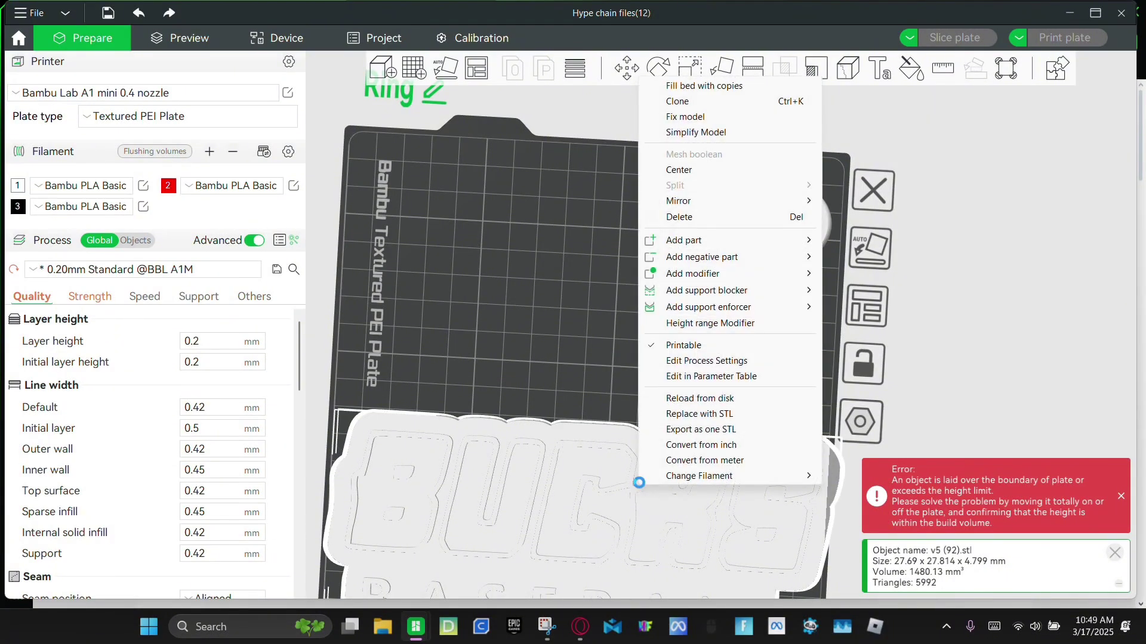
click(679, 167)
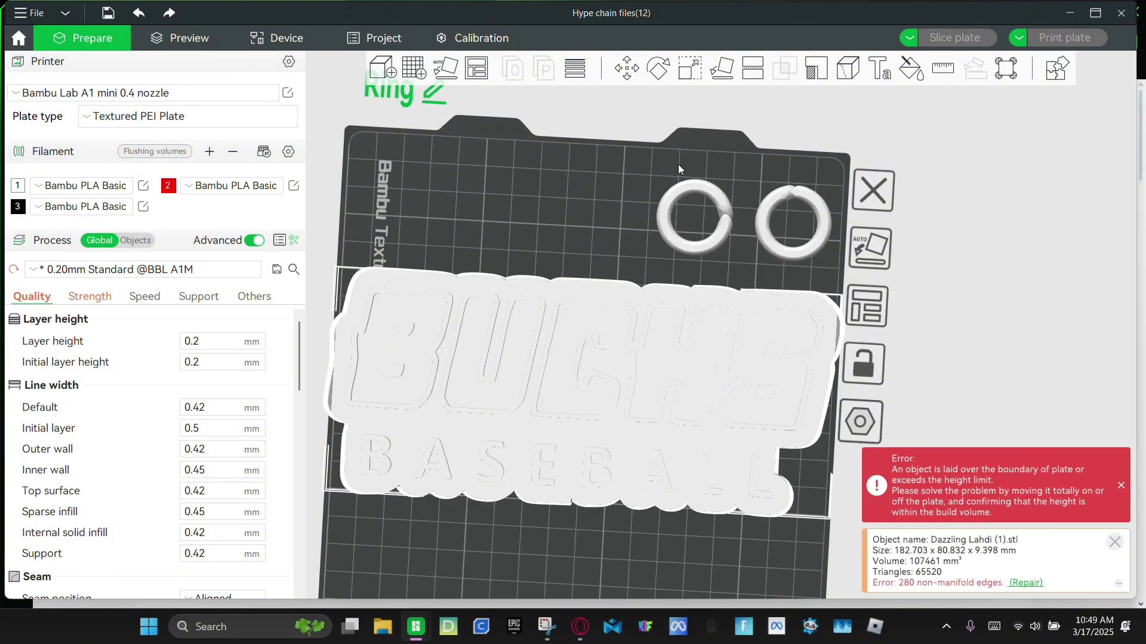
Step: Centre the right ring on the plate
right_click(806, 197)
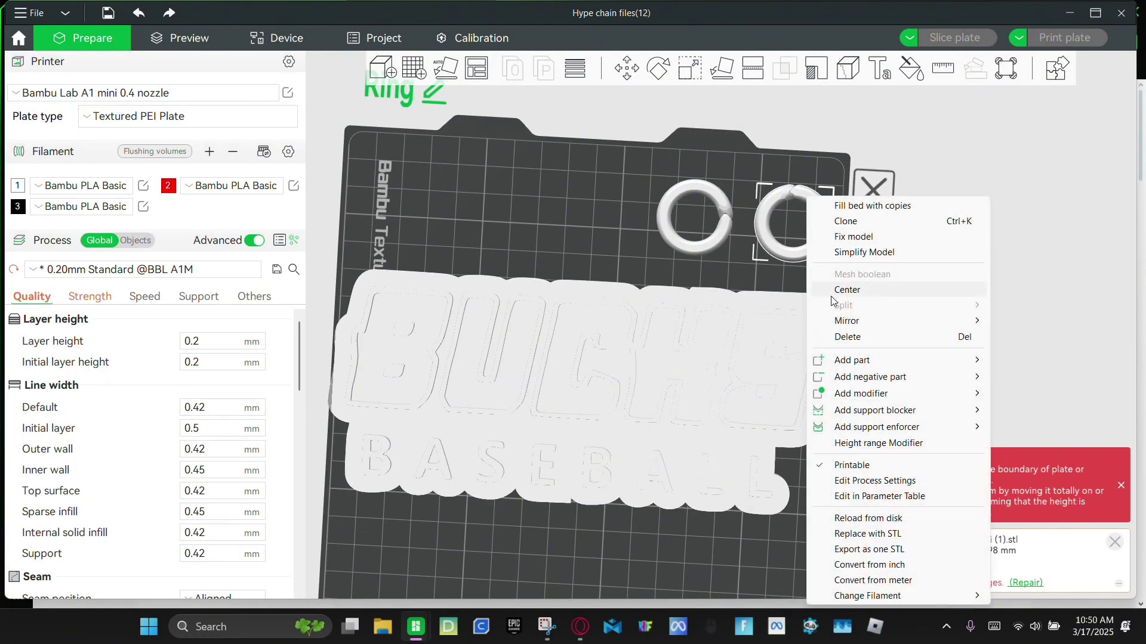
click(834, 293)
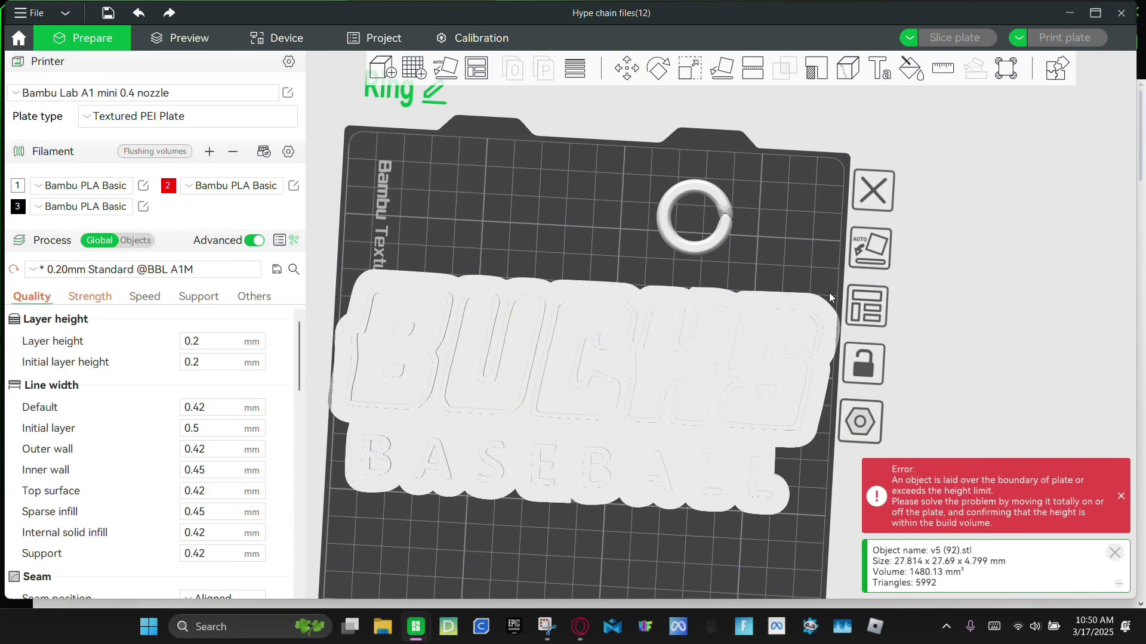
scroll(720, 316, up, 2)
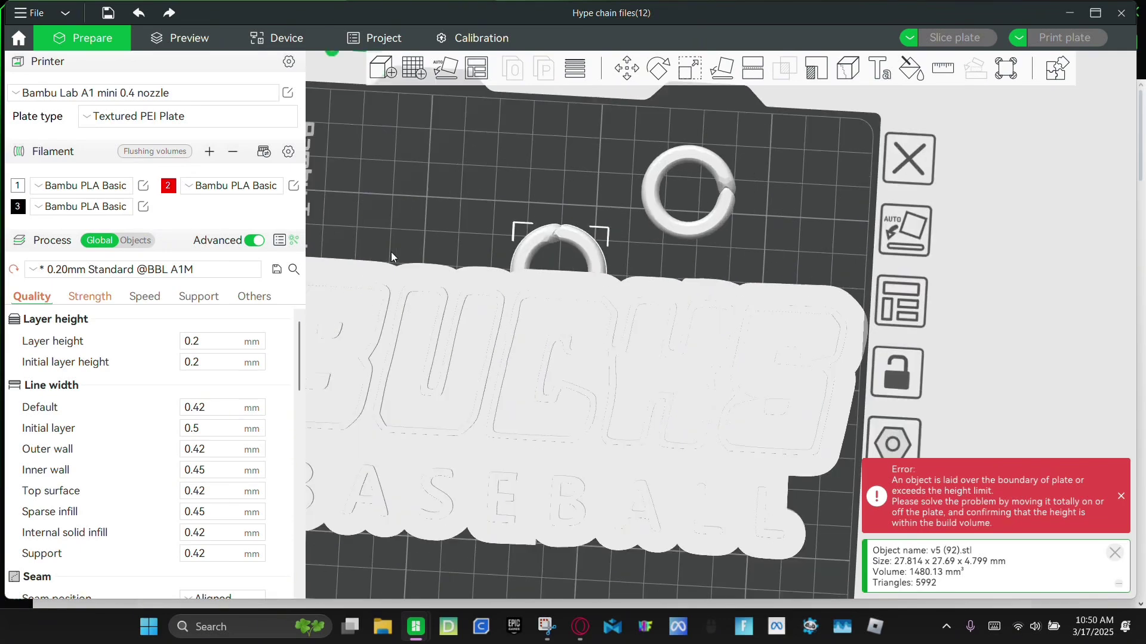
scroll(732, 521, down, 3)
scroll(767, 462, up, 4)
scroll(499, 164, down, 3)
scroll(641, 350, up, 2)
Step: Drag both rings onto the plaque's top edge so they overlap it
drag(640, 350, 654, 309)
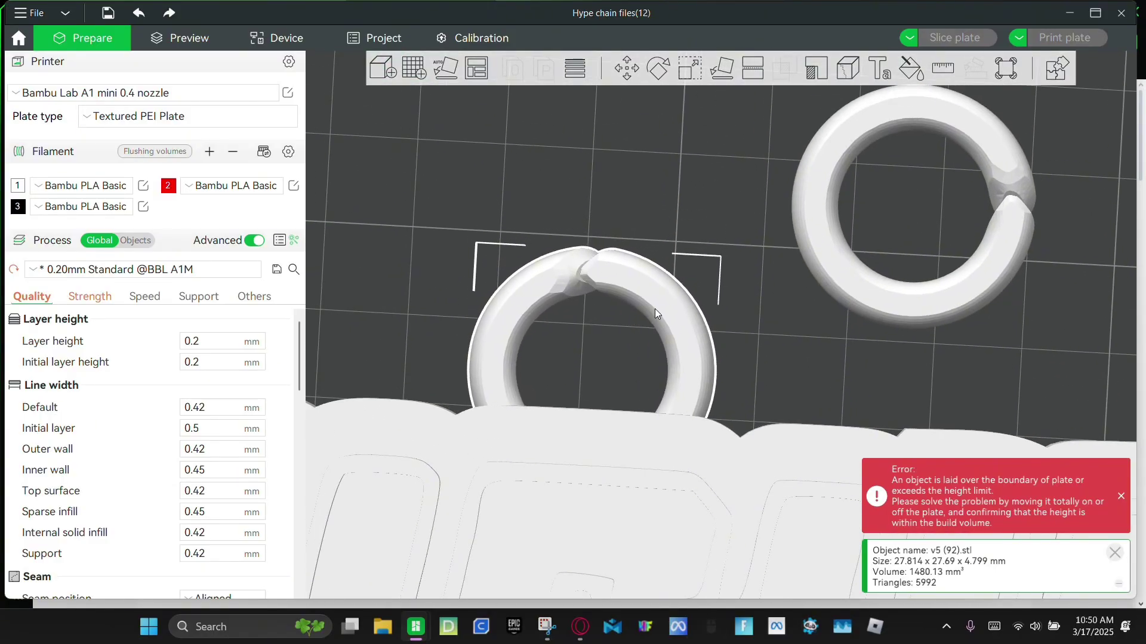
scroll(654, 309, down, 5)
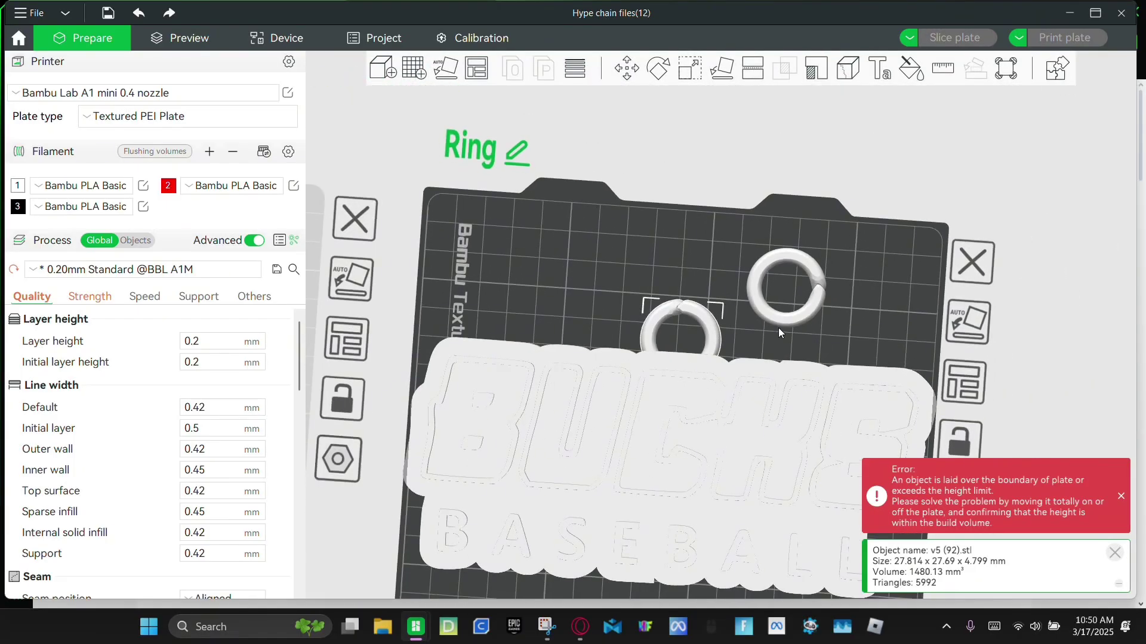
drag(776, 321, 746, 339)
scroll(747, 339, down, 2)
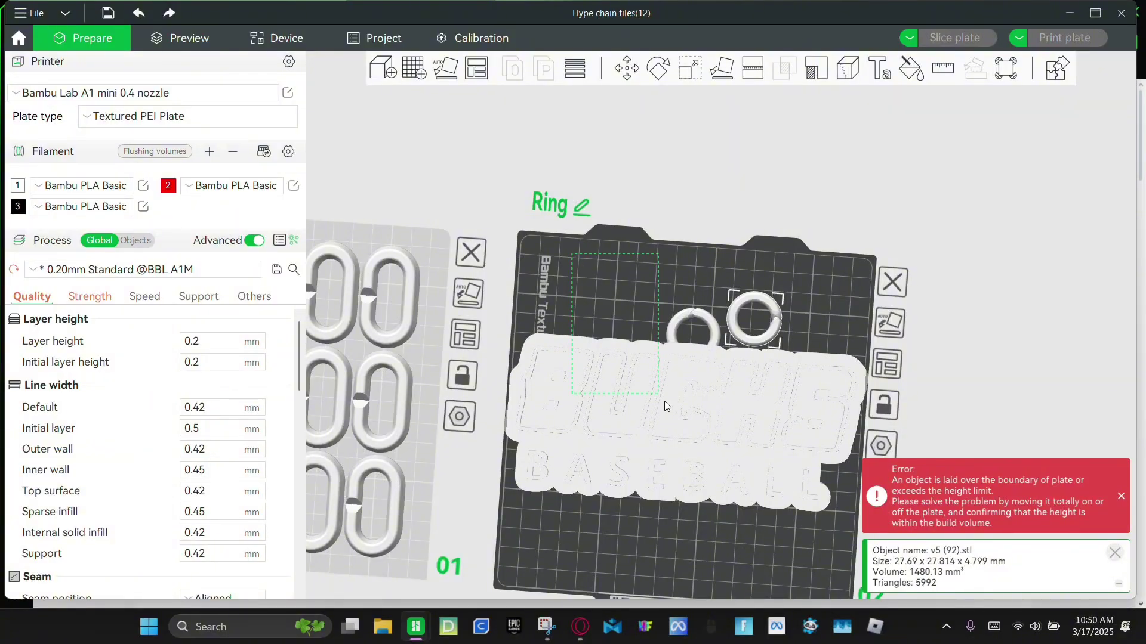
Step: Merge the plaque and both rings into one assembly and rotate it 45° on the plate
shift+drag(843, 538, 842, 540)
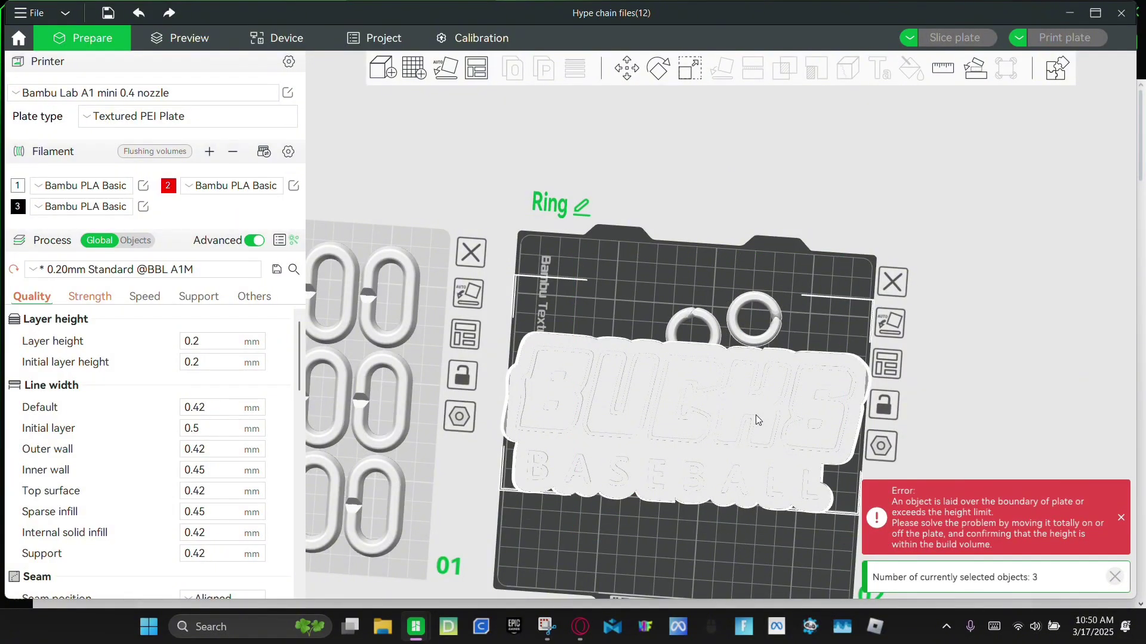
right_click(725, 380)
click(749, 387)
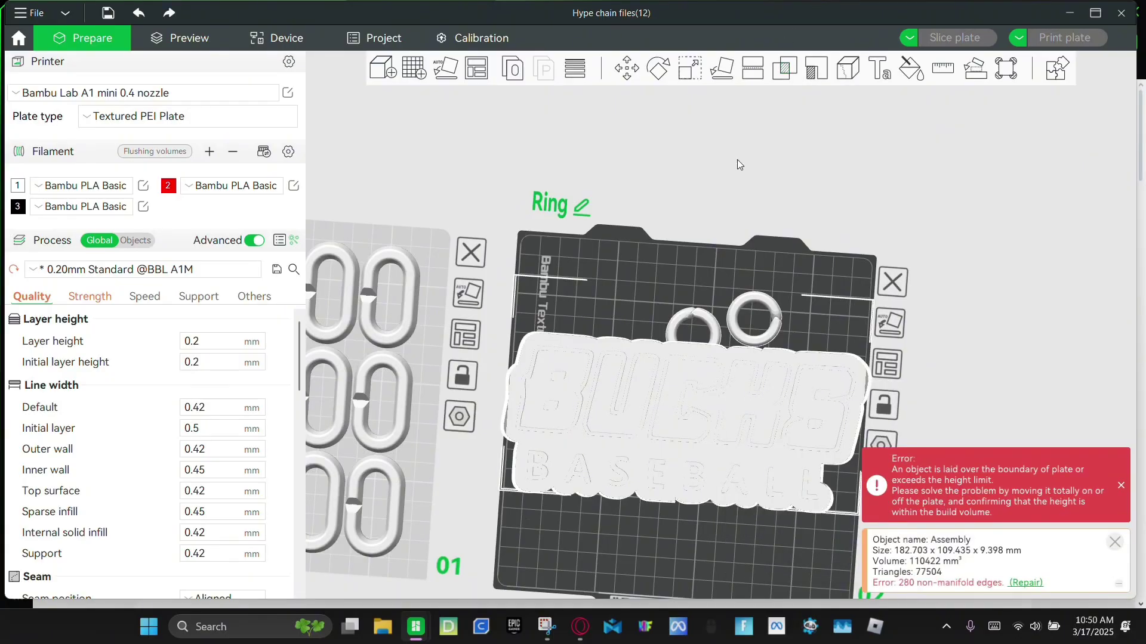
key(r)
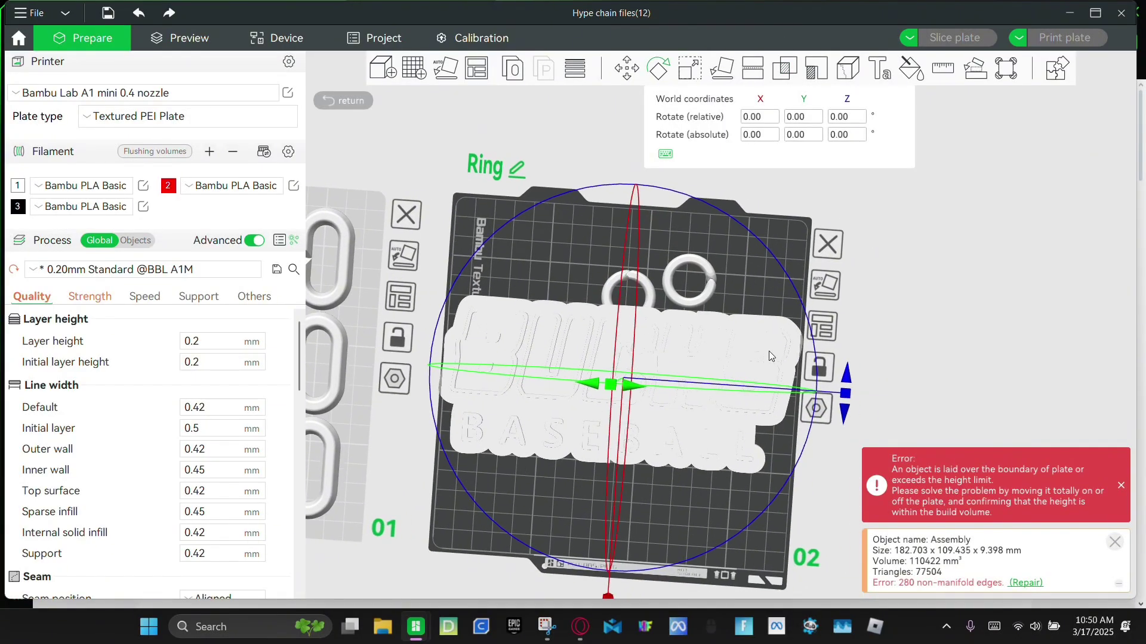
drag(842, 391, 716, 335)
click(974, 343)
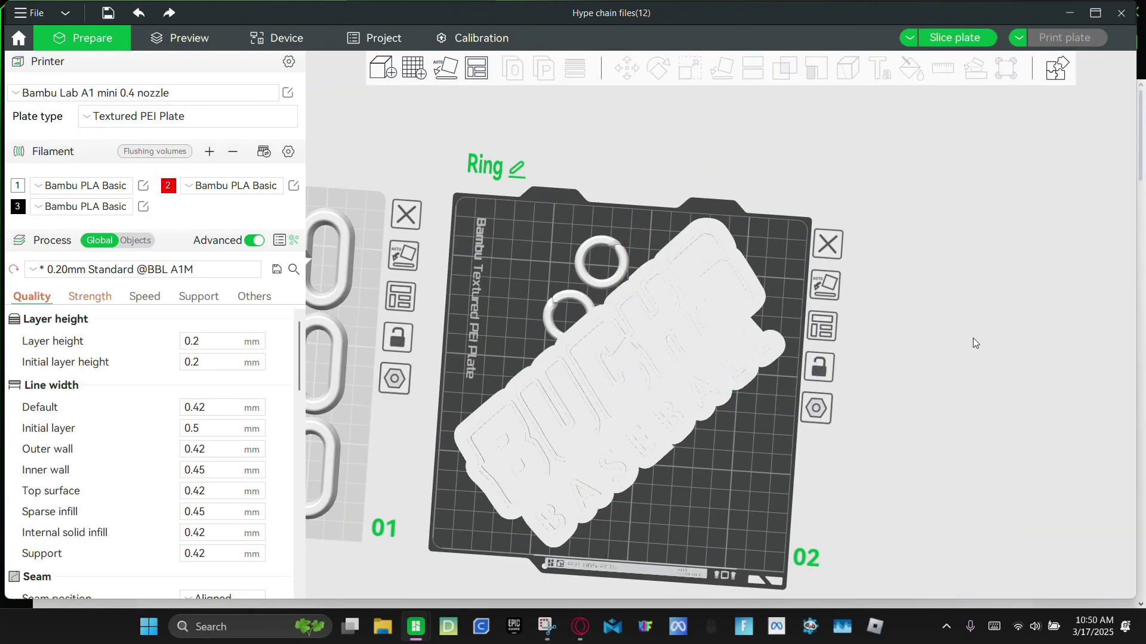
Step: Select the merged assembly and open Color Painting with a tilted view of the keychain
click(646, 401)
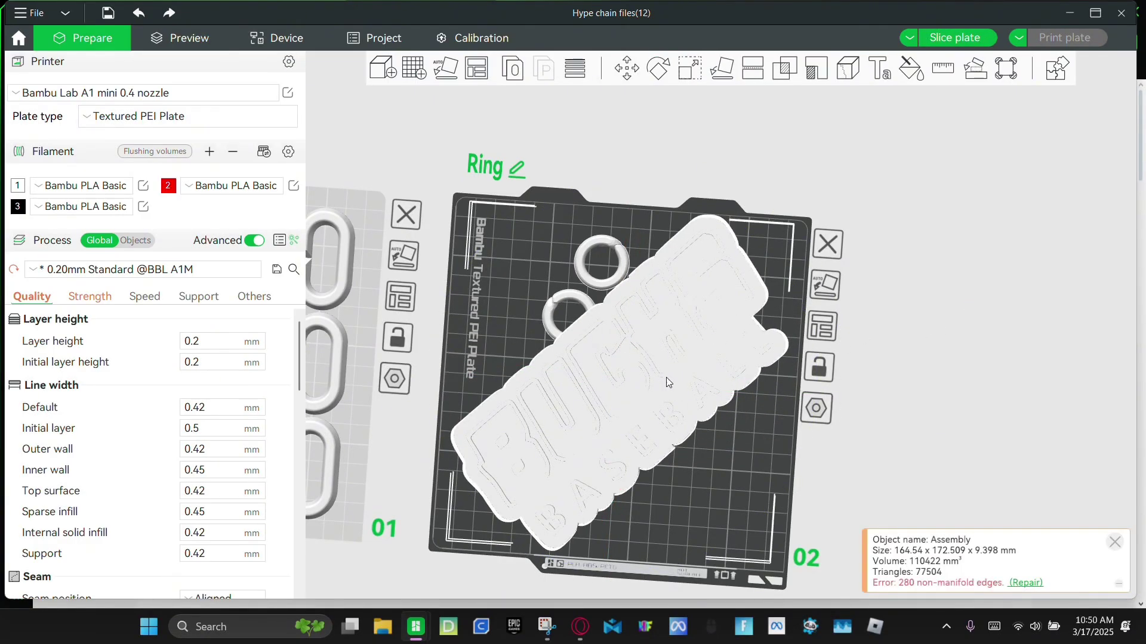
click(912, 67)
mouse_move(765, 536)
mouse_down()
mouse_move(749, 493)
mouse_move(775, 465)
mouse_up()
scroll(538, 438, up, 5)
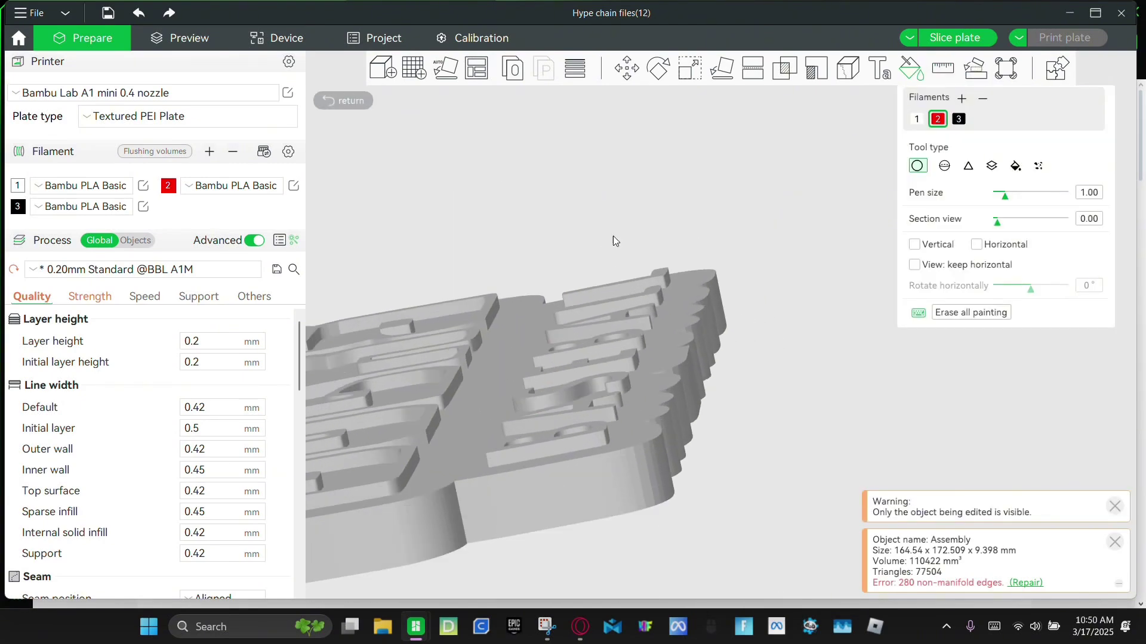
Step: Paint the upper layers of the BUCKS BASEBALL lettering red using a height range of 8.00
scroll(613, 240, up, 4)
click(992, 166)
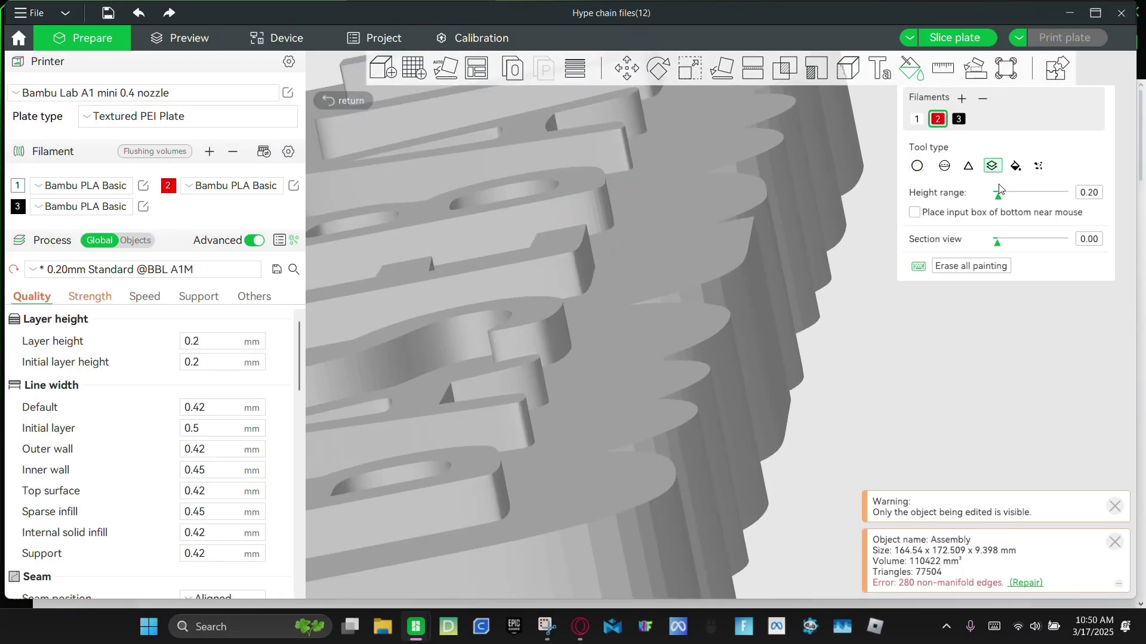
drag(1002, 200, 1065, 198)
middle_drag(395, 472, 517, 412)
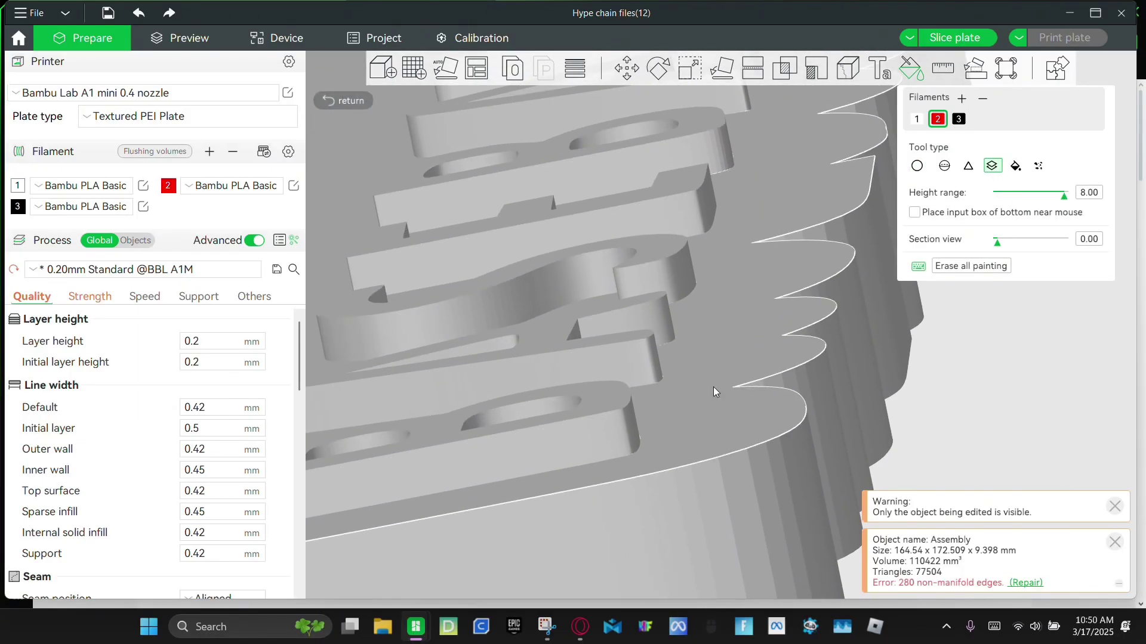
click(620, 456)
drag(621, 456, 328, 90)
click(348, 99)
Step: Reselect the assembly and reopen Color Painting with the Fill tool active
mouse_move(378, 309)
mouse_down()
mouse_move(370, 435)
mouse_move(359, 441)
mouse_move(501, 322)
mouse_up()
click(601, 163)
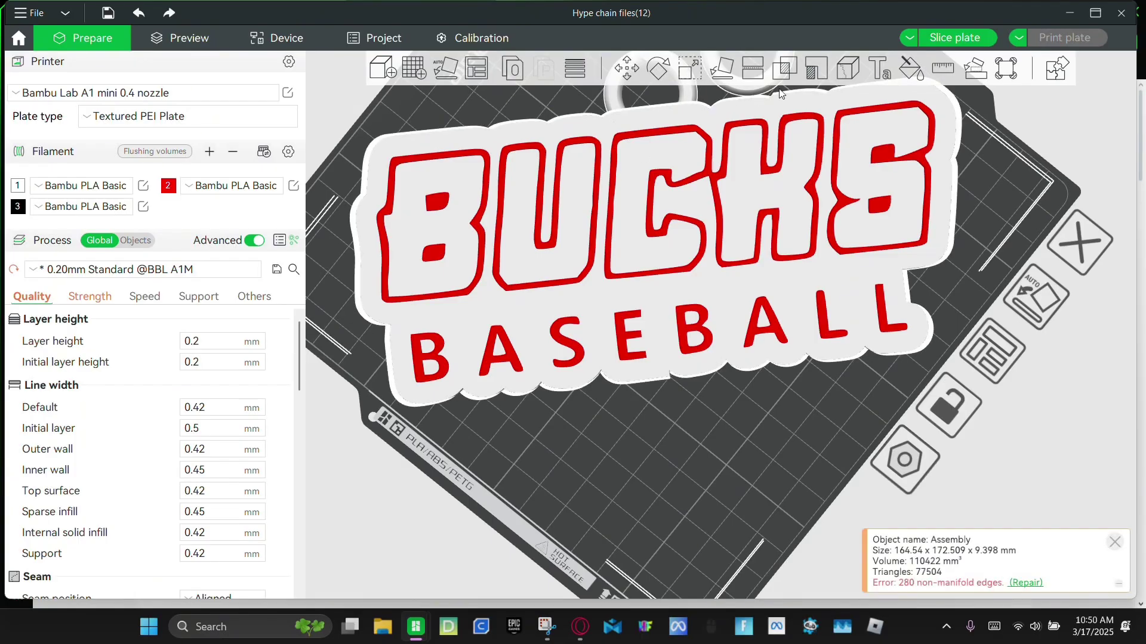
click(911, 66)
scroll(768, 242, down, 3)
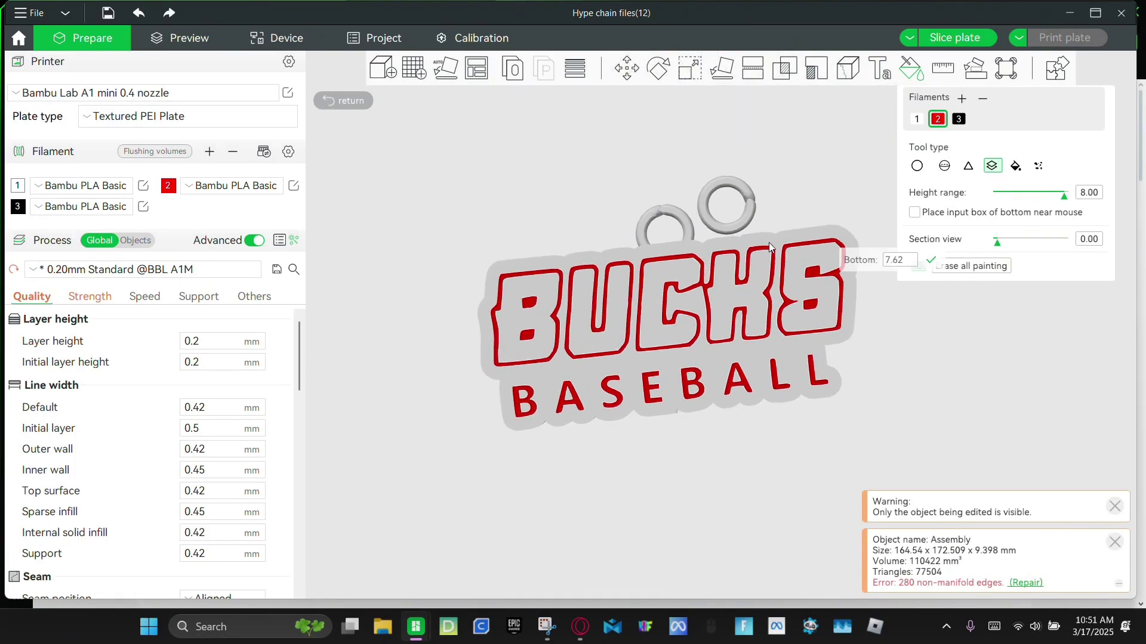
scroll(830, 218, up, 8)
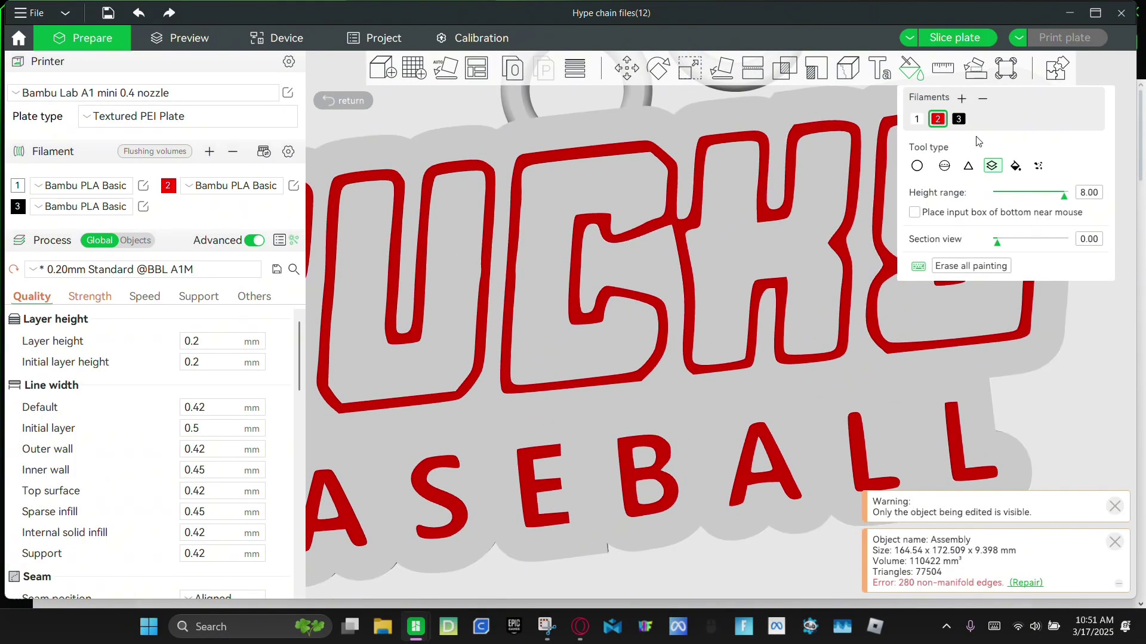
click(1015, 166)
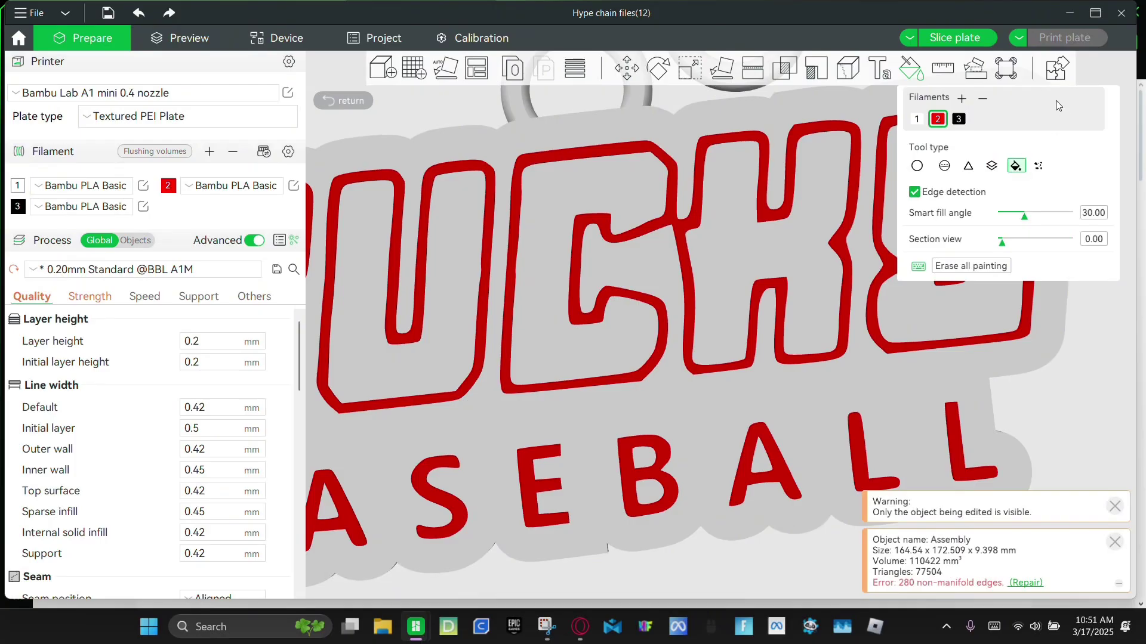
Step: Fill the S, K, C and U letters of BUCKS black with filament 3
click(959, 119)
scroll(660, 394, down, 5)
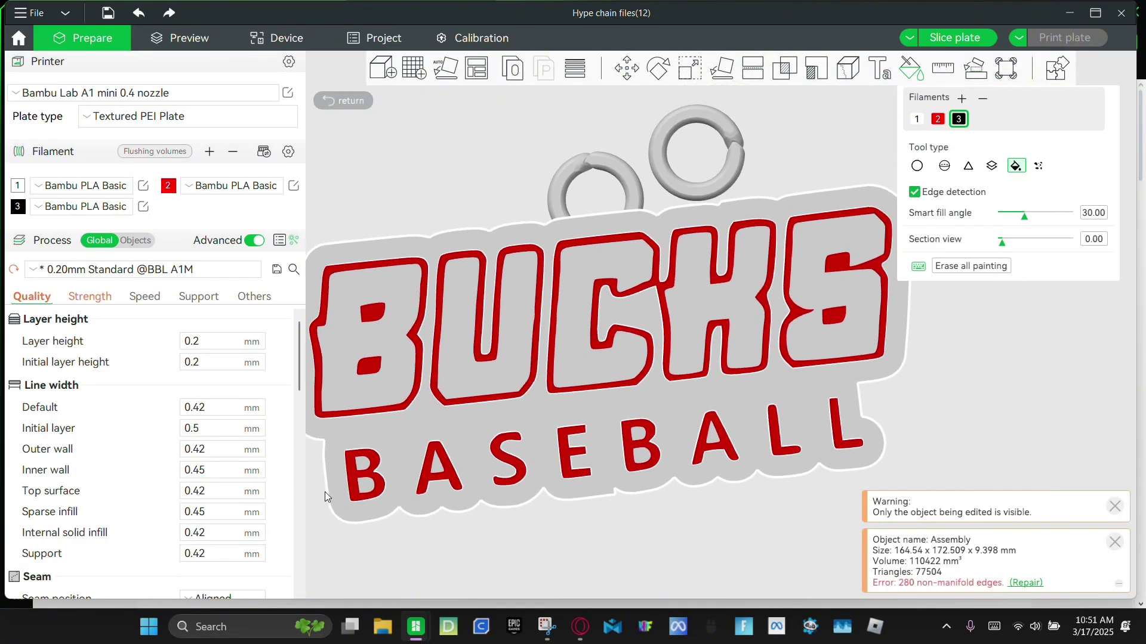
click(815, 285)
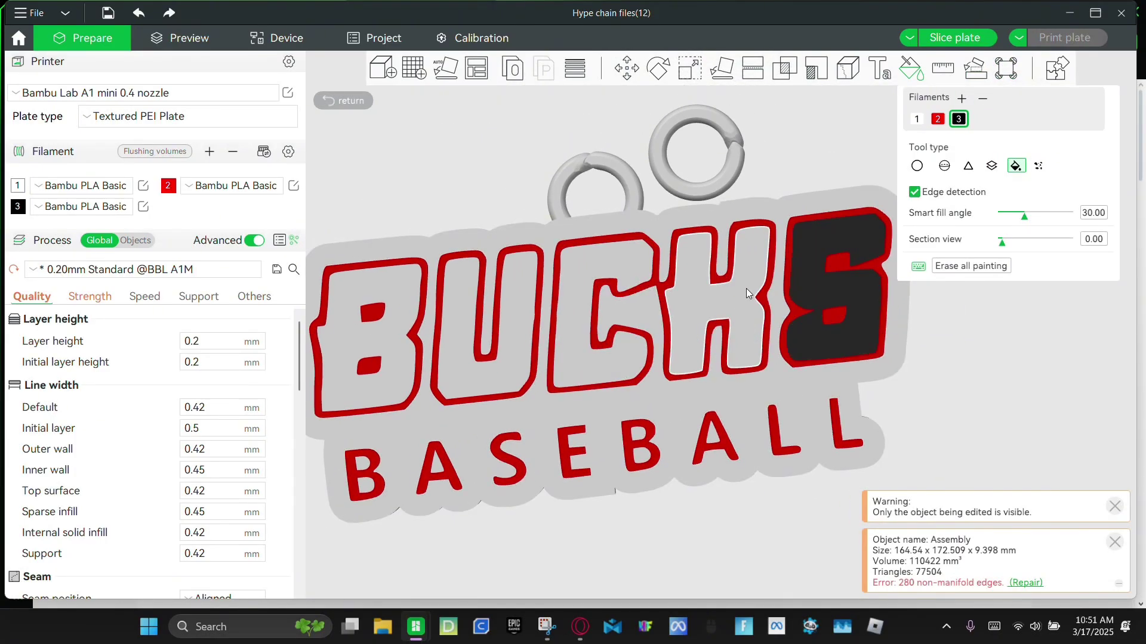
click(746, 288)
click(566, 326)
click(509, 326)
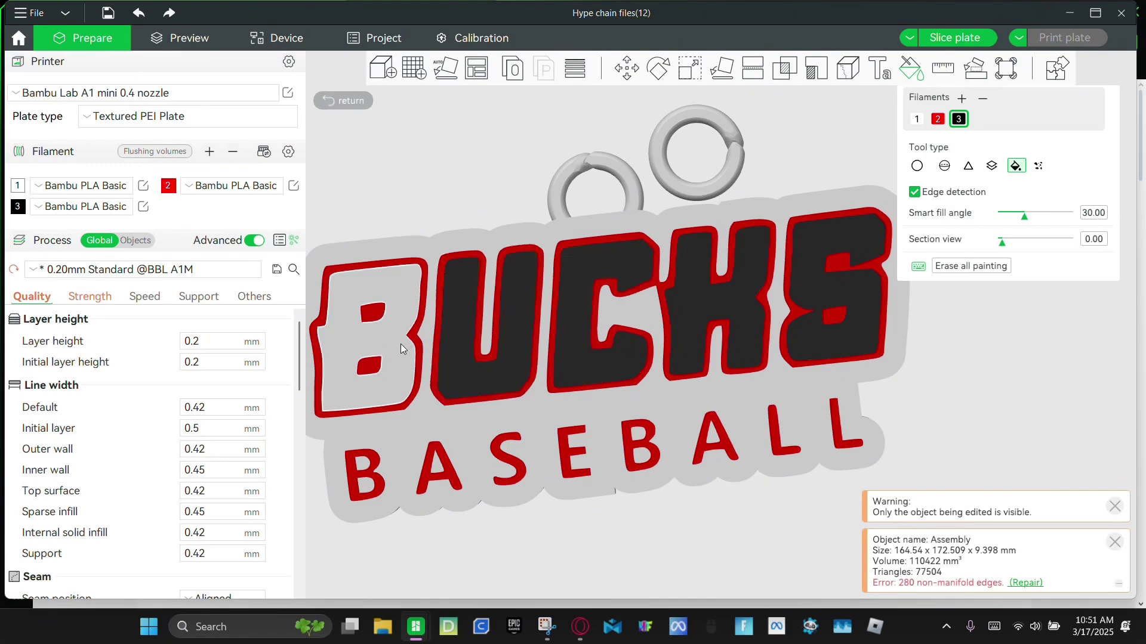
Step: Close colour painting and slice the plate
click(348, 108)
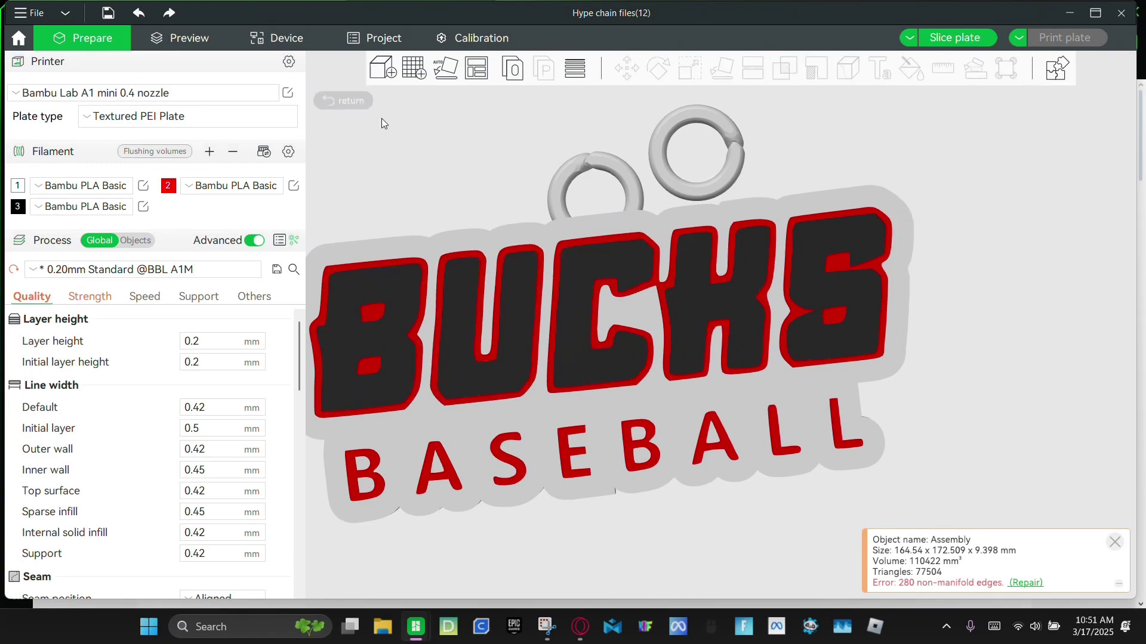
scroll(404, 141, up, 4)
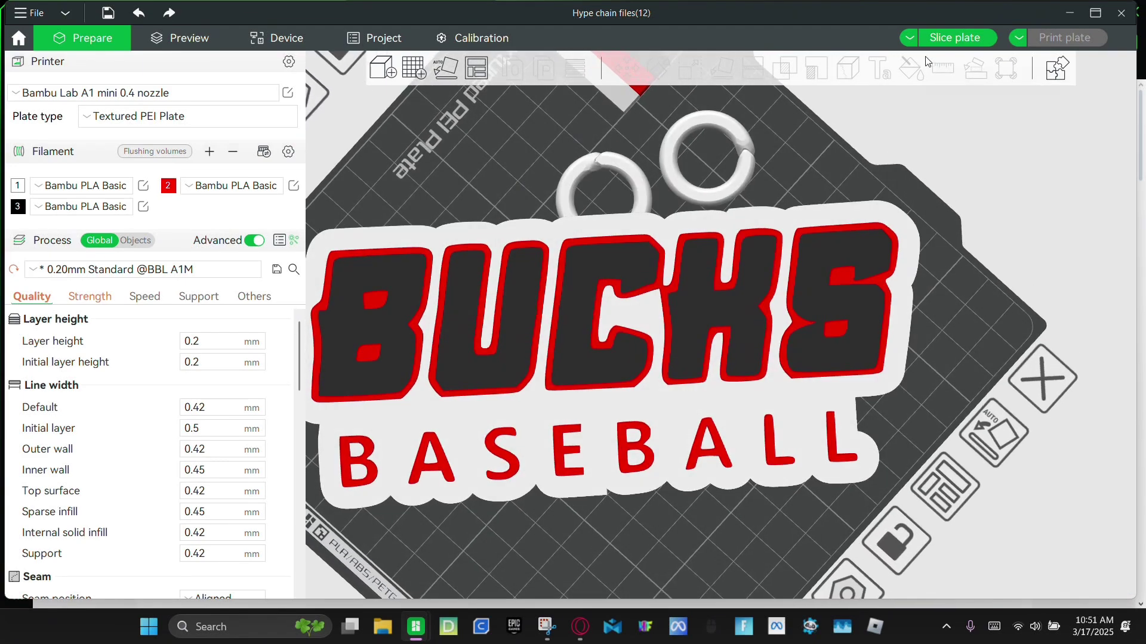
click(932, 43)
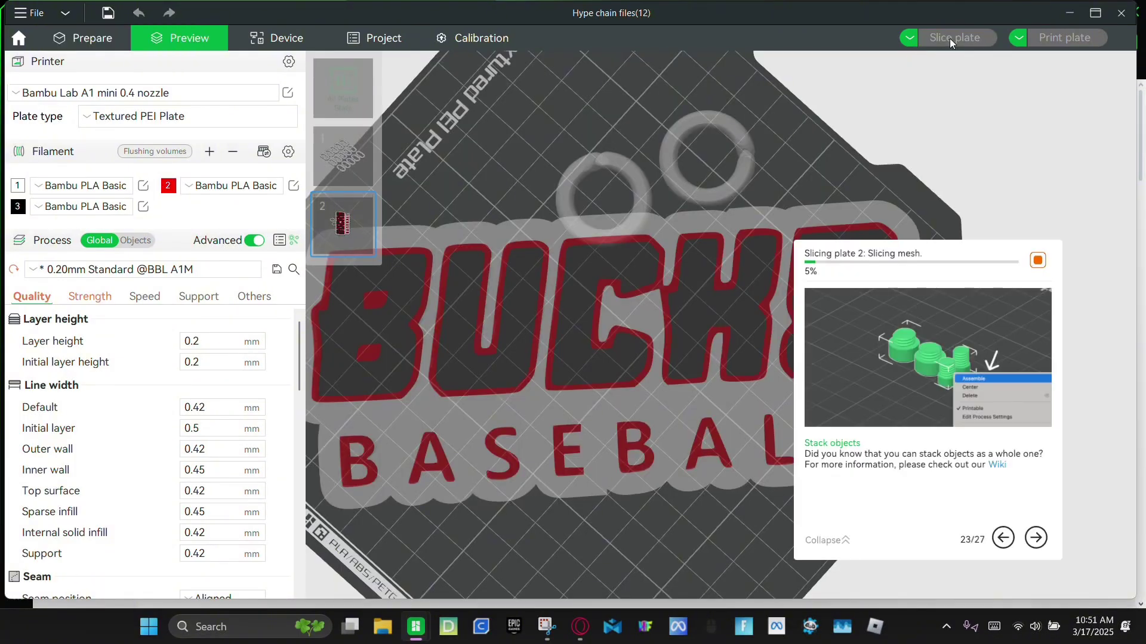